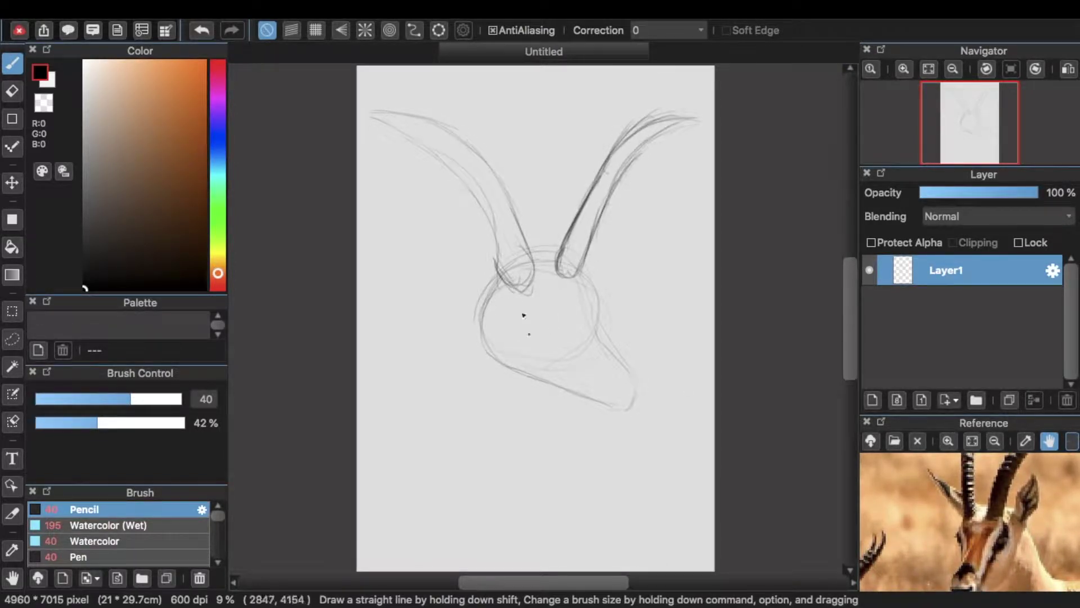
- Sketch the antelope's horns, ears, eye, muzzle and neck with the Pencil, ending in a pointed bust edge
drag(428, 140, 519, 277)
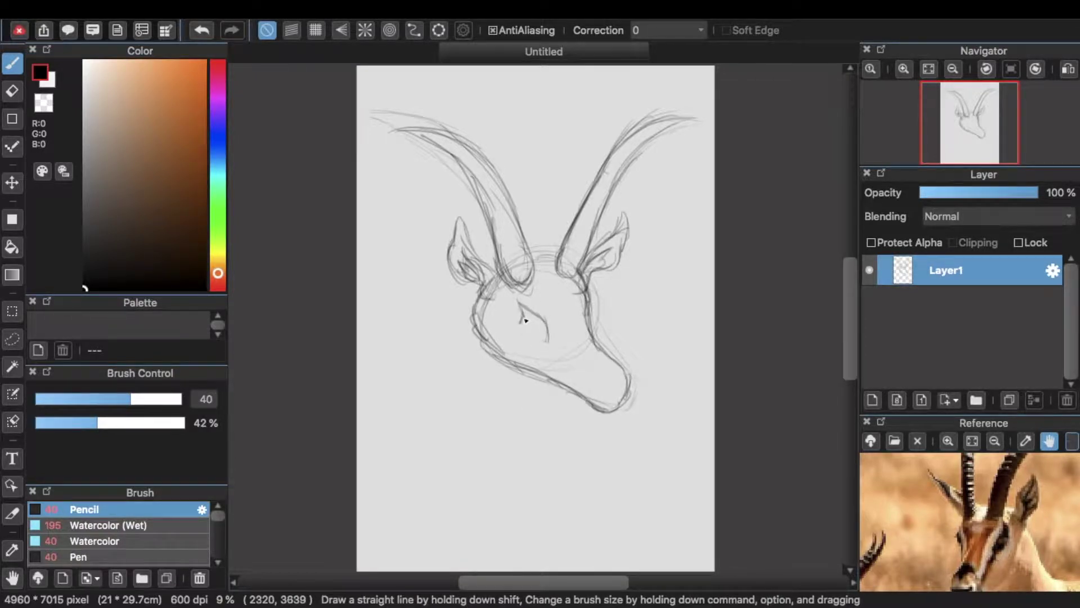
drag(580, 387, 550, 347)
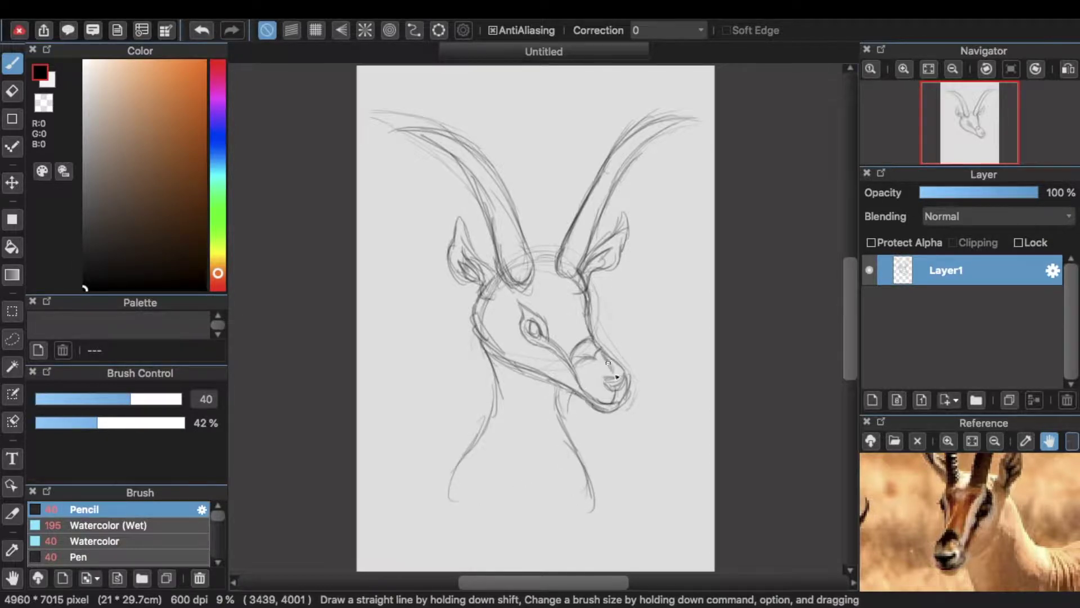
drag(565, 418, 599, 475)
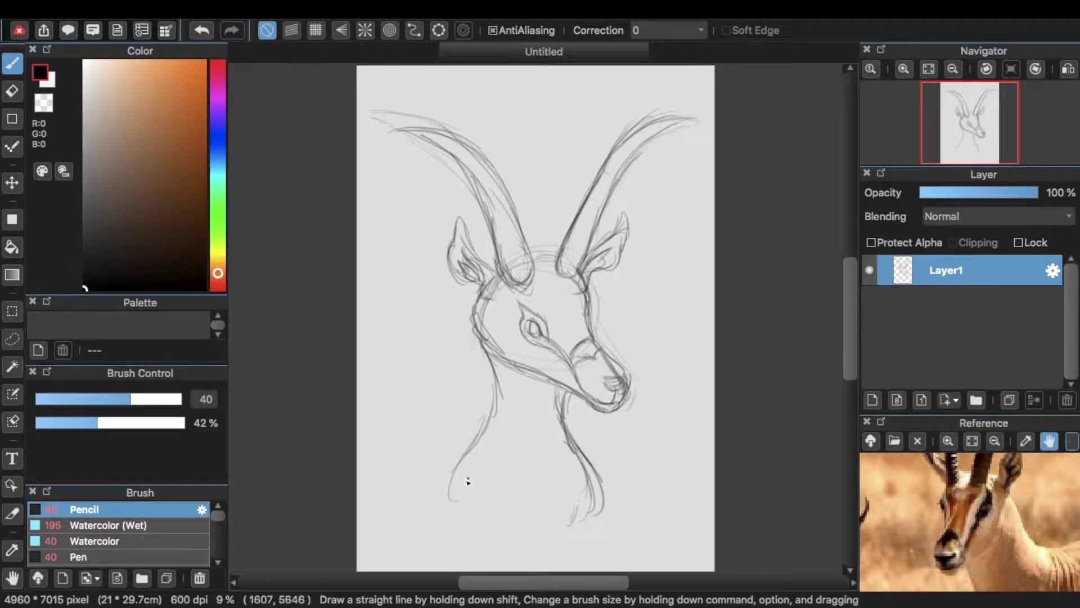
drag(506, 530, 571, 523)
mouse_move(483, 292)
mouse_down()
mouse_move(478, 338)
mouse_move(574, 391)
mouse_up()
mouse_move(499, 398)
mouse_down()
mouse_move(442, 484)
mouse_move(495, 528)
mouse_move(563, 526)
mouse_move(608, 451)
mouse_up()
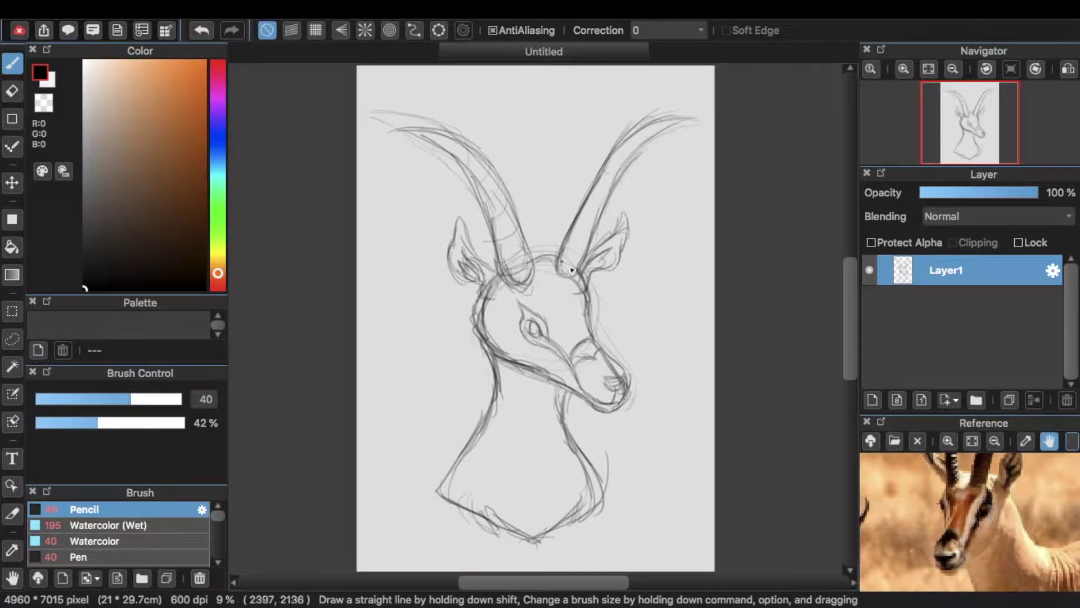
- Add a new layer above the pencil sketch and set the stroke Correction to 39
click(872, 400)
click(952, 302)
drag(952, 301, 951, 271)
click(955, 305)
click(945, 275)
click(667, 30)
click(652, 557)
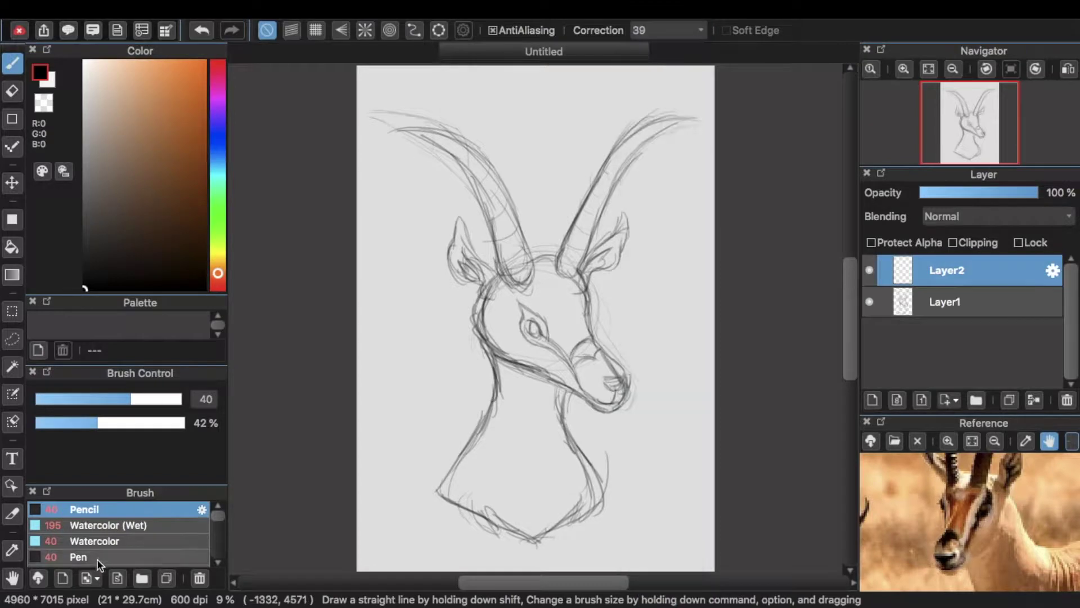
- Choose the Pen brush with a dark reddish-brown colour, RGB 74, 42, 35
click(79, 556)
mouse_move(217, 253)
mouse_down()
mouse_move(215, 265)
mouse_move(217, 181)
mouse_move(219, 237)
mouse_up()
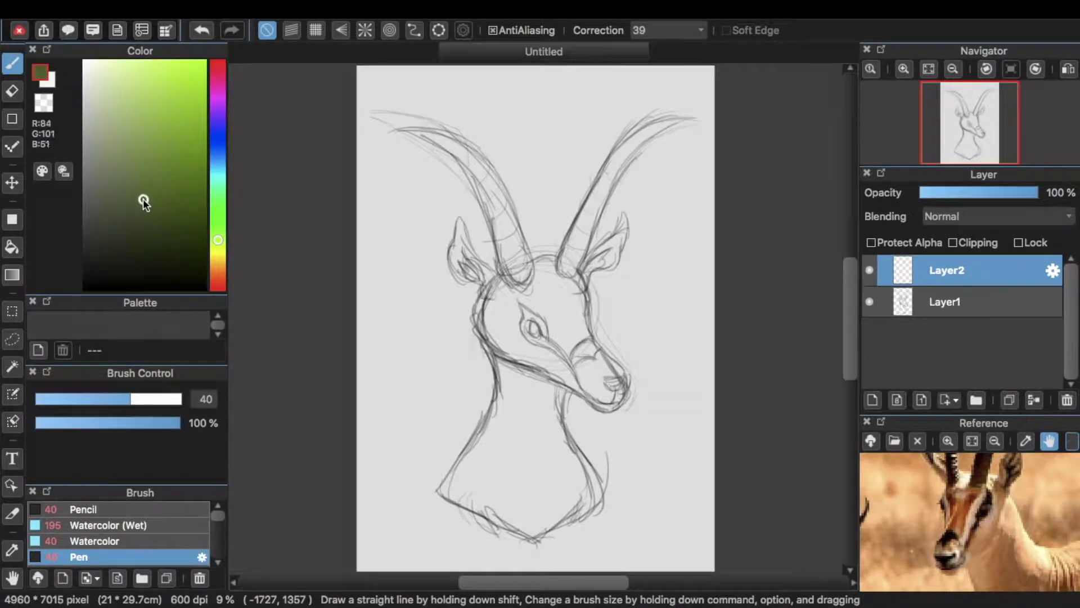
drag(145, 220, 148, 224)
click(218, 284)
drag(214, 282, 216, 285)
- Ink the outline around the eye, the marking line running down to the mouth, and the nose
key(super+plus)
key(super+plus)
key(super+plus)
mouse_move(567, 376)
mouse_down()
mouse_move(494, 255)
mouse_move(501, 381)
mouse_move(578, 410)
mouse_move(652, 496)
mouse_up()
mouse_move(754, 538)
mouse_down()
mouse_move(783, 481)
mouse_move(776, 508)
mouse_move(777, 475)
mouse_move(732, 478)
mouse_up()
key(super+z)
mouse_move(755, 517)
mouse_down()
mouse_move(751, 481)
mouse_move(742, 516)
mouse_up()
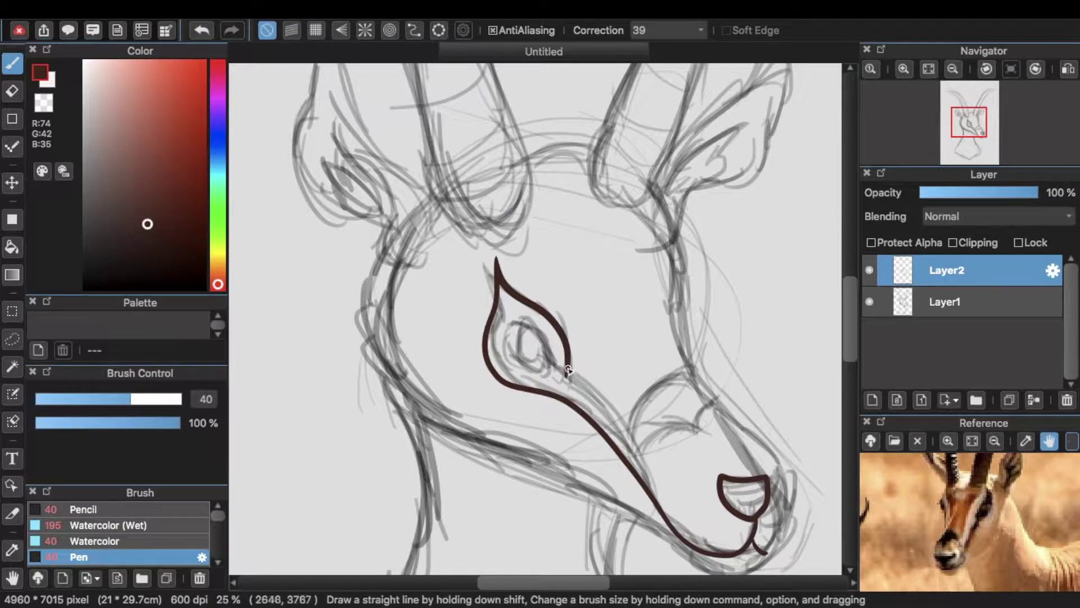
- Ink the muzzle markings, the snout's front edge and the jawline up to the back of the head
mouse_move(664, 390)
mouse_down()
mouse_move(652, 466)
mouse_move(675, 428)
mouse_move(702, 420)
mouse_move(731, 429)
mouse_up()
key(super+z)
mouse_move(696, 375)
mouse_down()
mouse_move(773, 496)
mouse_move(765, 553)
mouse_up()
scroll(649, 483, down, 5)
scroll(648, 483, right, 2)
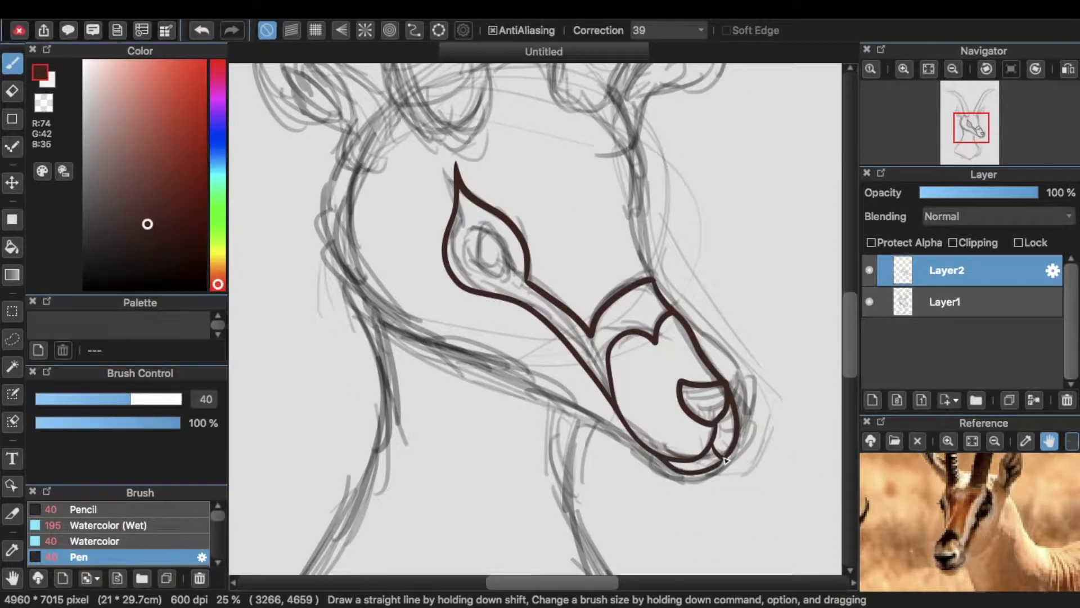
mouse_move(602, 416)
mouse_down()
mouse_move(352, 298)
mouse_move(356, 158)
mouse_up()
- Ink the left ear's outline and inner fold lines, retrying strokes until they follow the sketch
scroll(441, 376, up, 7)
scroll(441, 376, left, 3)
mouse_move(481, 329)
mouse_down()
mouse_move(428, 258)
mouse_move(368, 132)
mouse_move(350, 255)
mouse_move(421, 347)
mouse_move(430, 330)
mouse_move(418, 383)
mouse_move(423, 259)
mouse_move(359, 152)
mouse_move(361, 293)
mouse_move(443, 376)
mouse_up()
key(super+z)
key(super+z)
key(super+z)
drag(481, 322, 365, 238)
key(ctrl+z)
mouse_move(475, 349)
mouse_down()
mouse_move(459, 297)
mouse_move(348, 169)
mouse_up()
drag(396, 328, 422, 375)
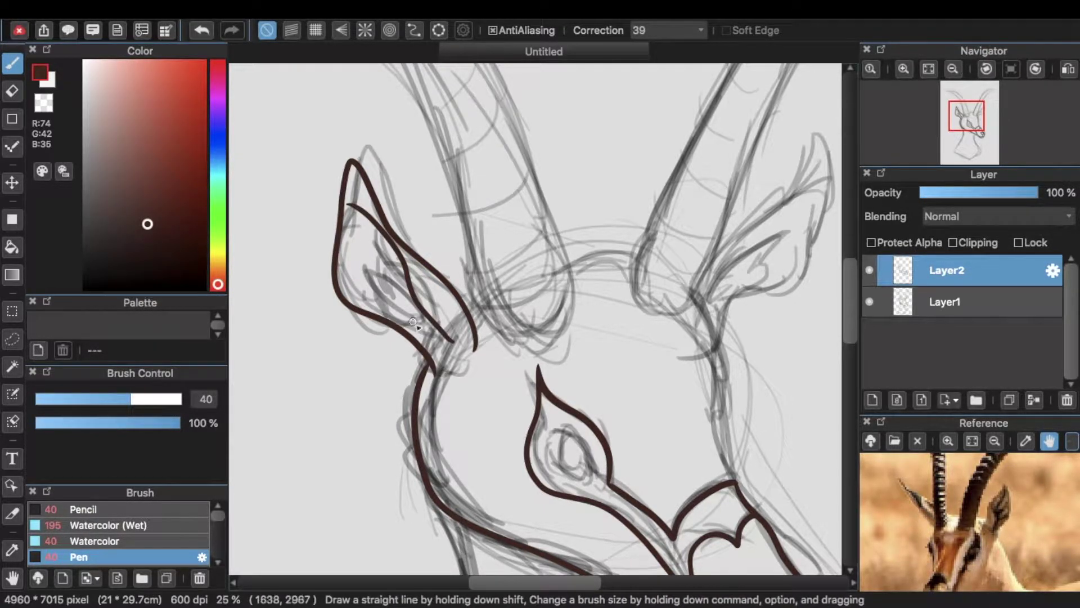
- Ink the forehead edge and the right ear's outline, redrawing its inner fold line
scroll(481, 378, right, 5)
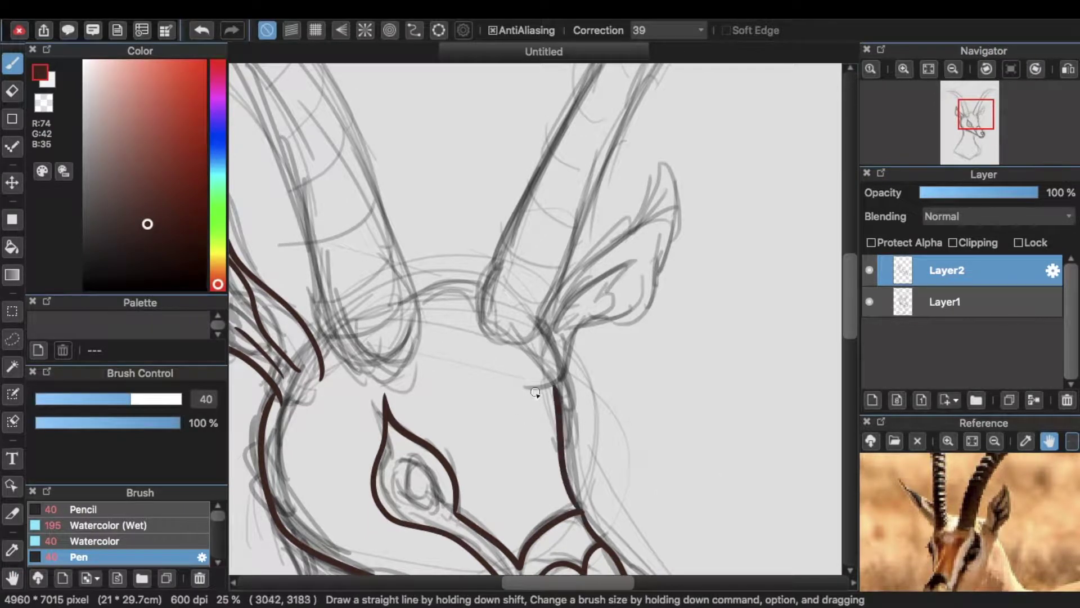
drag(618, 309, 614, 248)
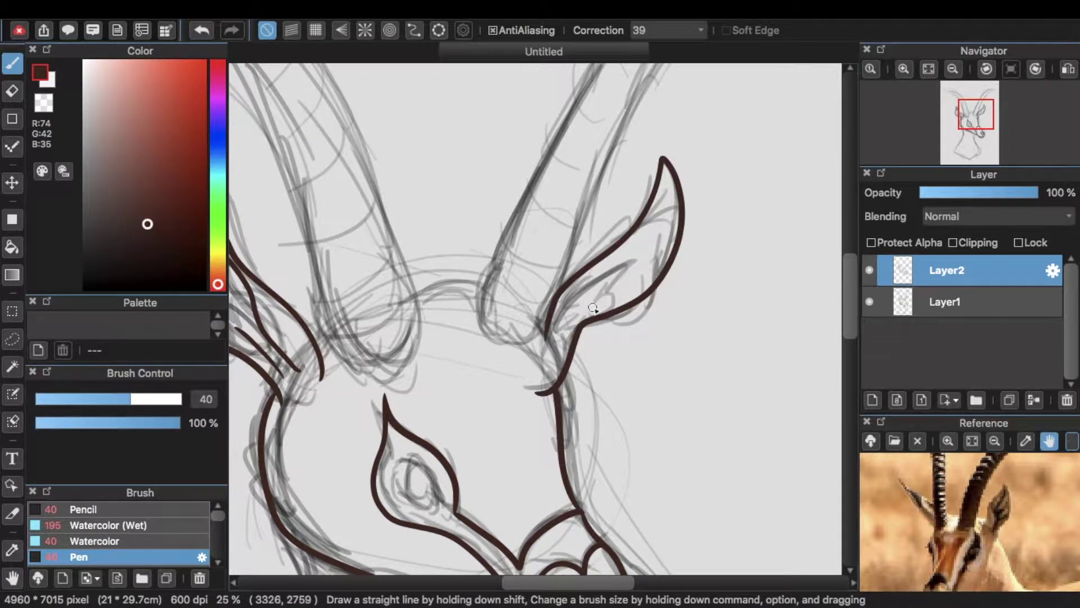
key(ctrl+z)
drag(665, 182, 638, 260)
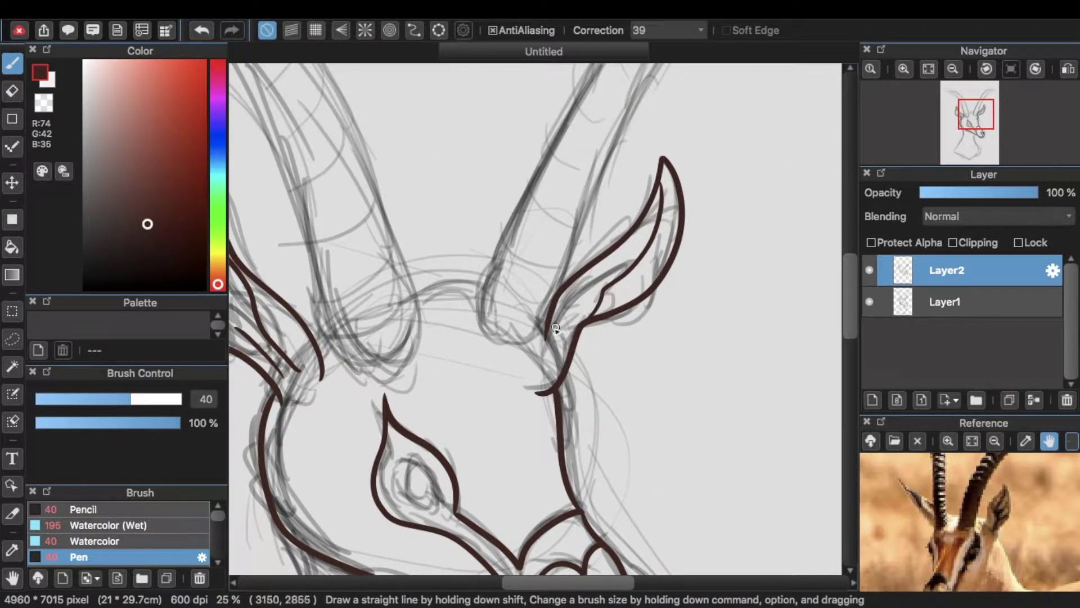
key(ctrl+z)
drag(665, 225, 571, 323)
- Ink the right horn's curved outline with a rounded base, undoing and redrawing strokes as needed
mouse_move(495, 354)
mouse_down()
mouse_move(527, 388)
mouse_move(653, 455)
mouse_up()
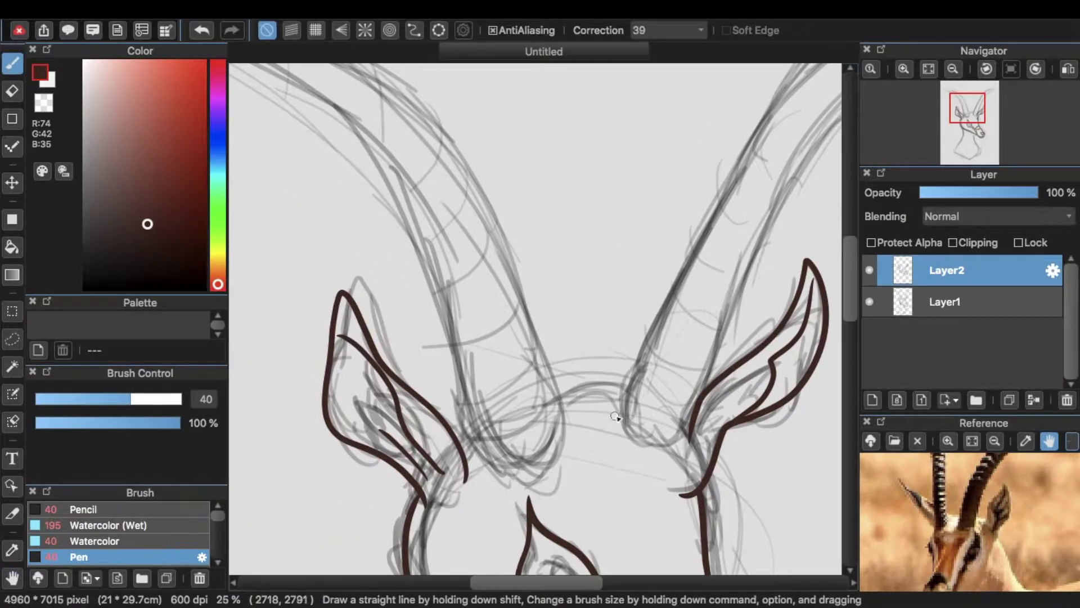
key(super+minus)
key(super+minus)
key(super+minus)
key(ctrl+plus)
key(ctrl+plus)
mouse_move(530, 454)
mouse_down()
mouse_move(549, 500)
mouse_move(656, 310)
mouse_up()
key(ctrl+z)
mouse_move(530, 456)
mouse_down()
mouse_move(656, 288)
mouse_move(793, 205)
mouse_up()
key(ctrl+z)
mouse_move(530, 456)
mouse_down()
mouse_move(659, 245)
mouse_move(792, 205)
mouse_move(653, 224)
mouse_move(534, 450)
mouse_move(648, 266)
mouse_move(757, 208)
mouse_move(572, 388)
mouse_move(530, 478)
mouse_up()
key(ctrl+z)
key(super+z)
key(super+z)
key(super+z)
key(super+z)
mouse_move(791, 204)
mouse_down()
mouse_move(661, 239)
mouse_move(531, 453)
mouse_move(723, 213)
mouse_move(566, 348)
mouse_move(599, 319)
mouse_move(527, 492)
mouse_move(714, 211)
mouse_move(605, 312)
mouse_move(521, 489)
mouse_up()
key(super+z)
key(super+z)
key(ctrl+z)
- Switch to the eraser at size 45 for the line art around the right horn's base
key(super+Up)
key(super+Up)
key(super+Up)
key(space)
drag(361, 450, 366, 146)
drag(416, 470, 410, 321)
key(e)
drag(151, 400, 145, 400)
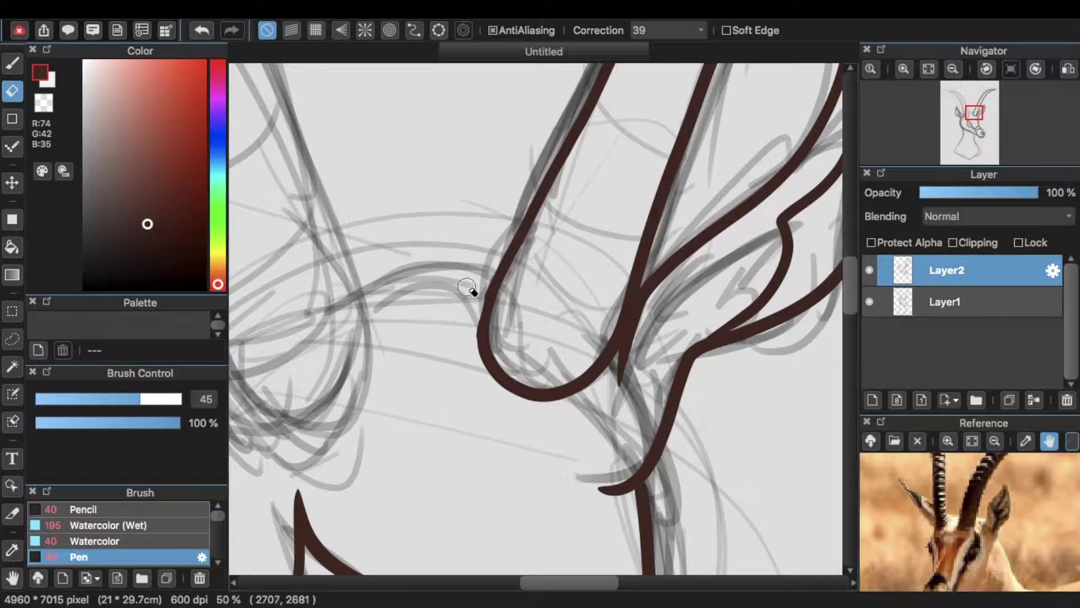
- Ink the left horn's outline along the sketch with the Pen, replacing the first strokes
key(ctrl+minus)
mouse_move(398, 249)
mouse_down()
mouse_move(492, 338)
mouse_move(513, 419)
mouse_up()
key(b)
key(super+z)
mouse_move(305, 162)
mouse_down()
mouse_move(369, 180)
mouse_move(472, 289)
mouse_move(527, 437)
mouse_up()
key(super+z)
mouse_move(304, 163)
mouse_down()
mouse_move(508, 354)
mouse_move(552, 458)
mouse_up()
- Try to trim the inked line around the left horn's base with the eraser
key(super+plus)
key(super+plus)
key(super+plus)
key(super+plus)
key(super+plus)
key(space)
drag(511, 412, 390, 332)
key(e)
mouse_move(436, 242)
mouse_down()
mouse_move(470, 337)
mouse_move(452, 284)
mouse_move(546, 436)
mouse_up()
mouse_move(495, 388)
mouse_down()
mouse_move(547, 413)
mouse_move(696, 437)
mouse_move(577, 440)
mouse_up()
key(super+z)
drag(507, 377, 568, 420)
key(super+z)
key(super+z)
key(super+minus)
key(super+minus)
key(super+minus)
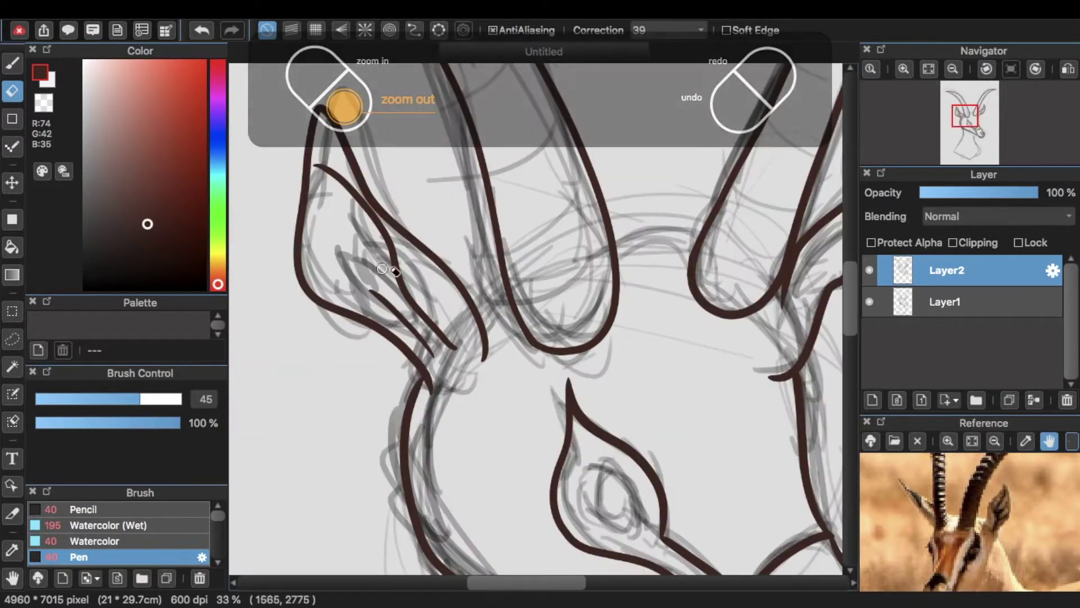
- Ink the eyeball and its inner details inside the eye marking
mouse_move(665, 496)
mouse_down()
mouse_move(445, 169)
mouse_move(449, 189)
mouse_up()
mouse_move(380, 152)
mouse_down()
mouse_move(434, 233)
mouse_move(372, 185)
mouse_move(435, 231)
mouse_up()
mouse_move(400, 174)
mouse_down()
mouse_move(388, 217)
mouse_move(423, 193)
mouse_up()
drag(401, 358, 539, 211)
- Try to ink the neck's left side and the lower-left edge of the bust
key(super+minus)
key(super+minus)
key(super+minus)
mouse_move(486, 246)
mouse_down()
mouse_move(488, 342)
mouse_move(401, 453)
mouse_move(519, 503)
mouse_up()
key(super+z)
mouse_move(487, 248)
mouse_down()
mouse_move(499, 291)
mouse_move(407, 438)
mouse_move(511, 501)
mouse_up()
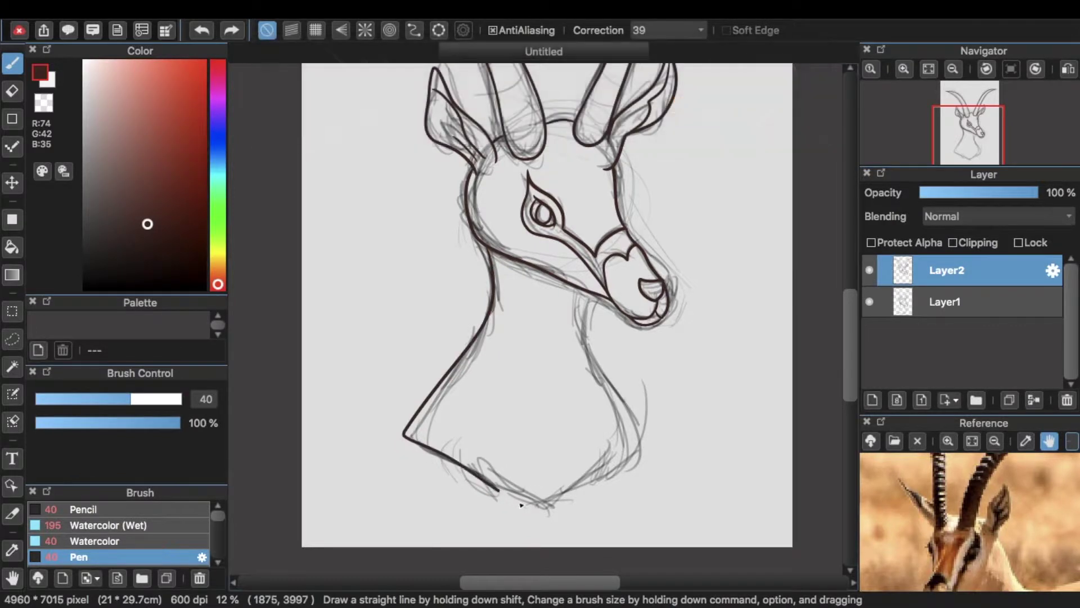
key(ctrl+z)
key(ctrl+z)
- Ink both sides of the neck and the bust's V-shaped lower edge
drag(493, 265, 459, 379)
drag(601, 345, 589, 295)
key(super+z)
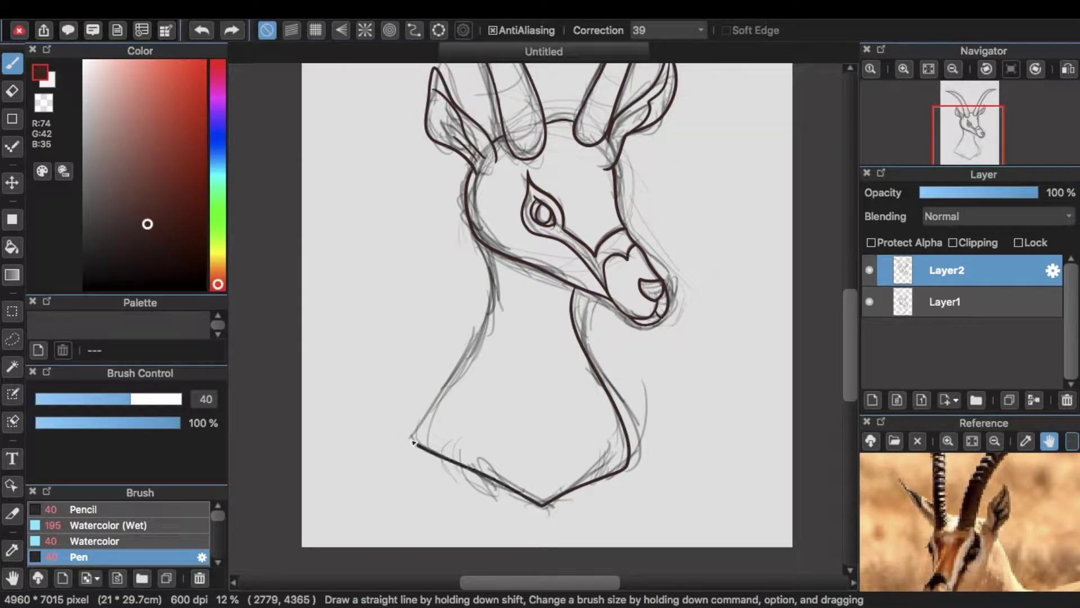
key(super+z)
drag(488, 248, 546, 509)
drag(626, 460, 534, 516)
- Erase the overlapping line ends at the bust's bottom point to form a clean corner
key(super+plus)
key(super+plus)
key(super+plus)
key(super+plus)
key(space)
drag(463, 549, 478, 168)
drag(309, 554, 326, 193)
key(super+plus)
key(super+plus)
key(super+plus)
drag(485, 419, 225, 347)
key(e)
drag(350, 462, 425, 422)
drag(366, 370, 493, 409)
drag(391, 347, 450, 387)
key(super+z)
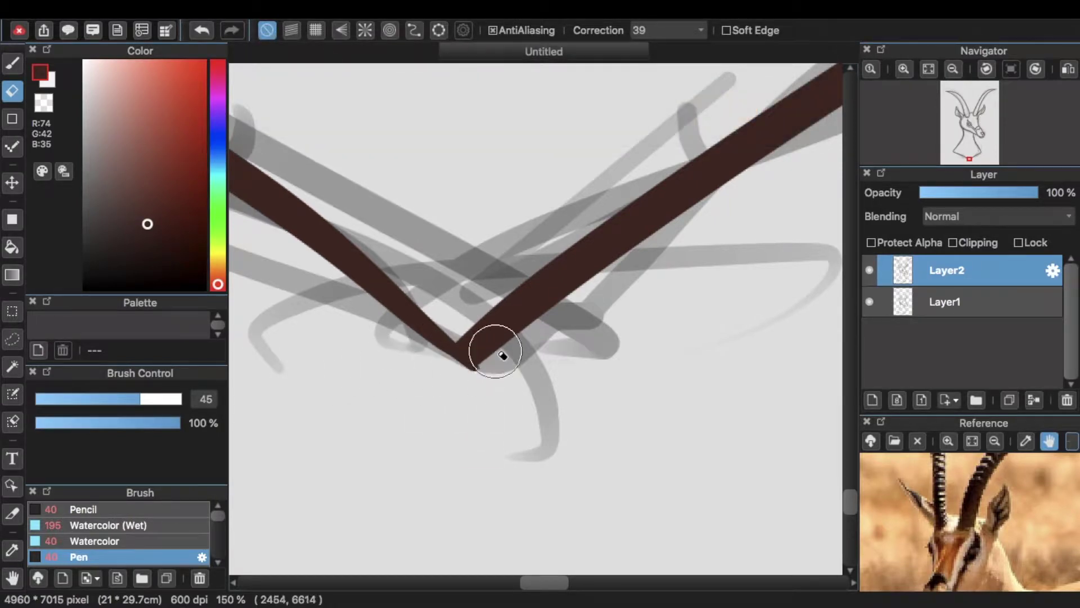
key(ctrl+z)
- Shift the reference photo to show more of the antelope's neck and hide the Layer1 sketch
key(ctrl+minus)
key(super+minus)
key(super+minus)
drag(473, 316, 535, 425)
key(super+minus)
key(super+minus)
drag(476, 224, 505, 399)
drag(985, 568, 957, 535)
drag(618, 312, 568, 457)
click(869, 302)
key(ctrl+minus)
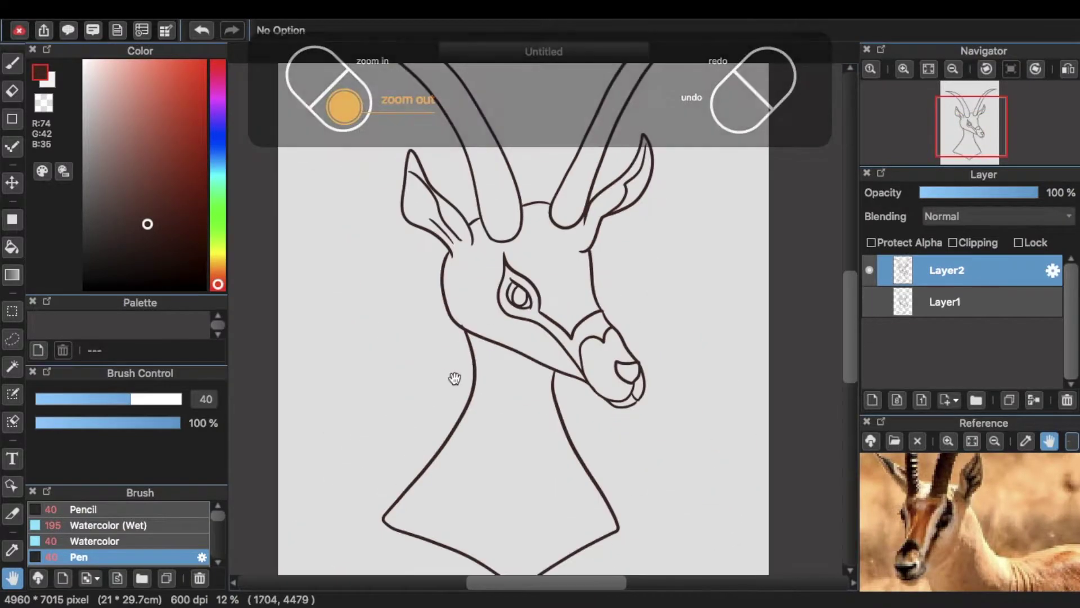
- Erase the stray line tip where the back of the neck meets the jaw
key(ctrl+plus)
key(b)
key(e)
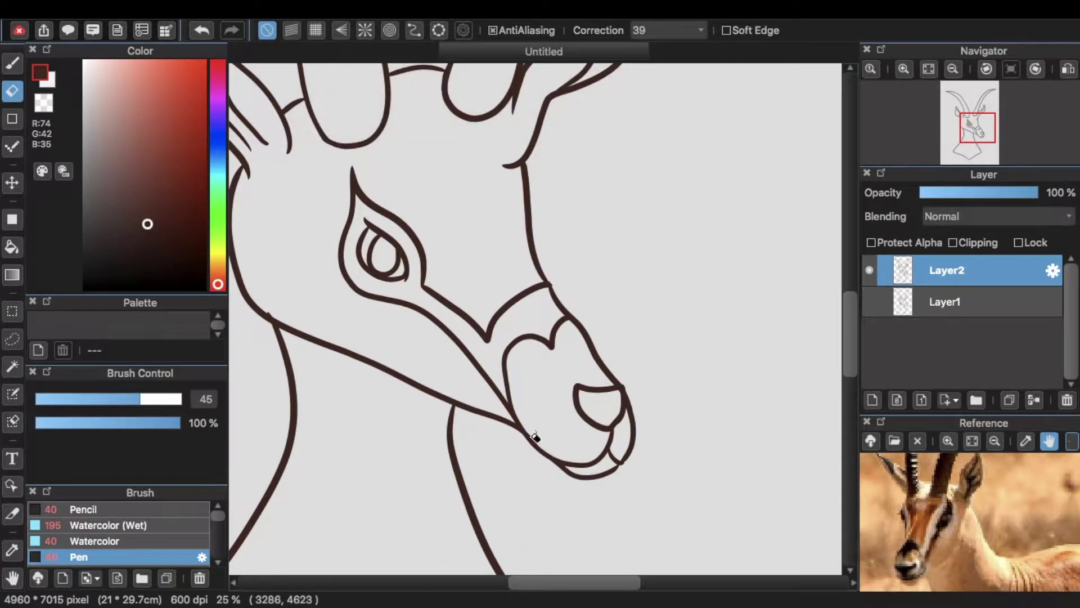
key(ctrl+z)
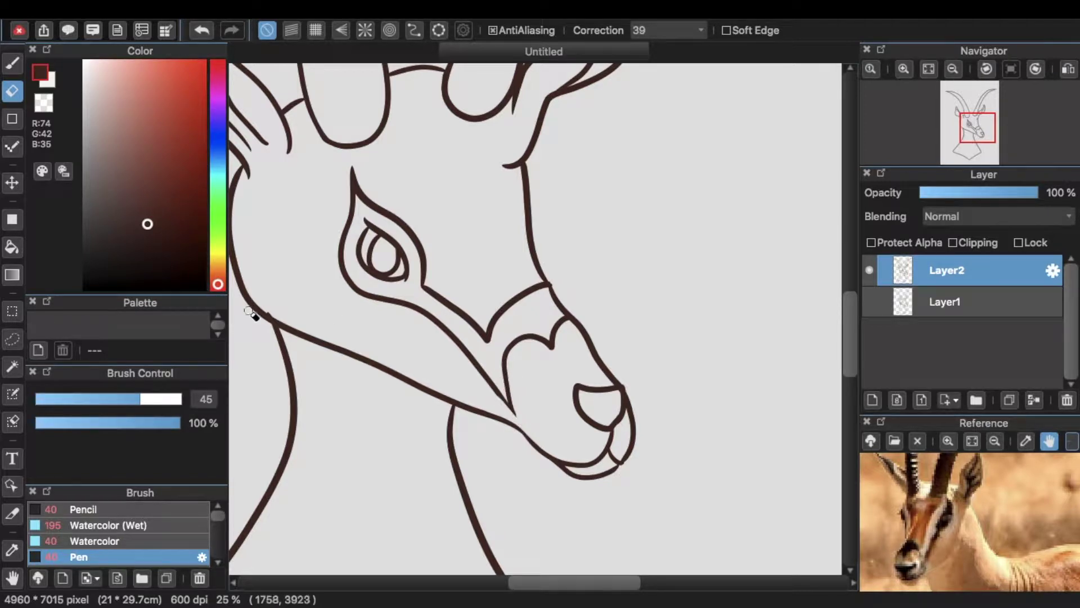
- Try to redraw the line under the chin with the Pen
key(b)
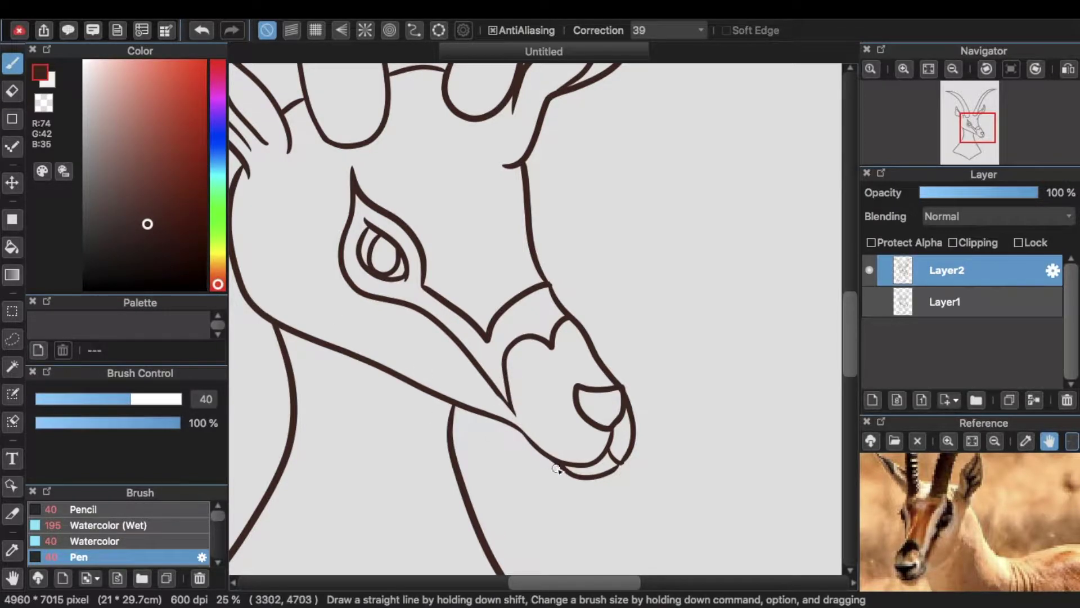
key(ctrl+z)
key(ctrl+z)
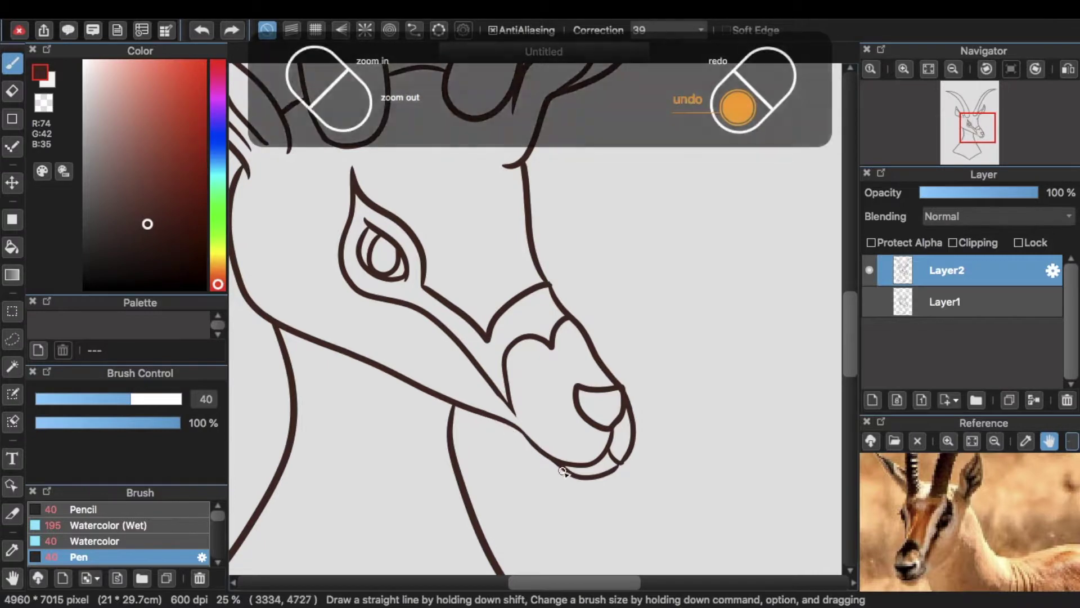
mouse_move(476, 404)
mouse_down()
mouse_move(430, 265)
mouse_move(482, 299)
mouse_up()
key(ctrl+z)
key(ctrl+z)
- Erase the stray overlapping line ends where the jawline runs into the muzzle
key(ctrl+plus)
key(ctrl+plus)
key(ctrl+plus)
drag(340, 289, 673, 517)
key(e)
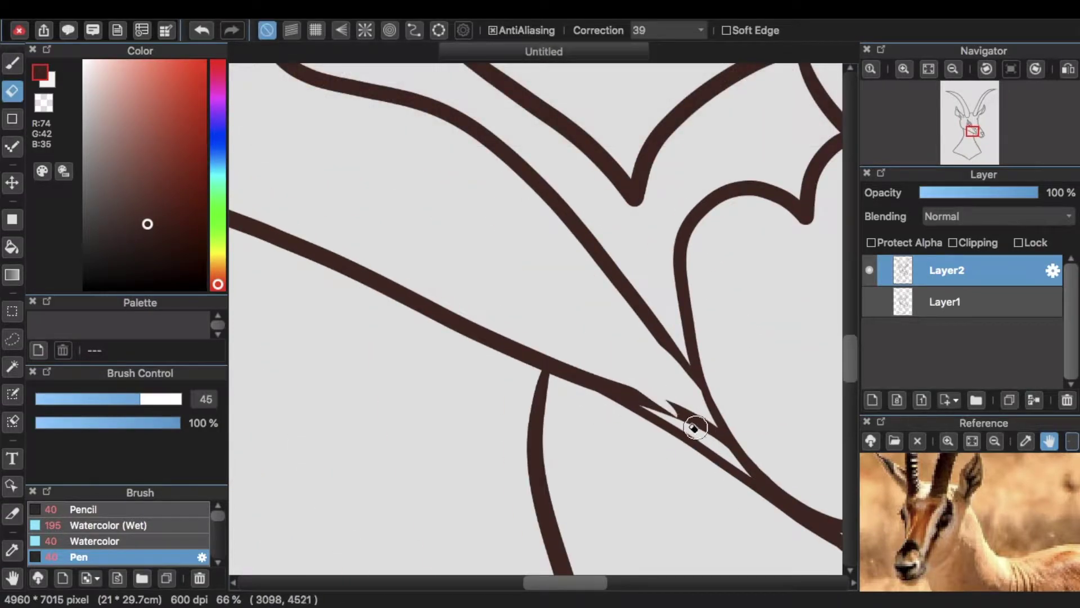
mouse_move(696, 427)
mouse_down()
mouse_move(601, 369)
mouse_move(636, 393)
mouse_move(446, 300)
mouse_up()
key(ctrl+z)
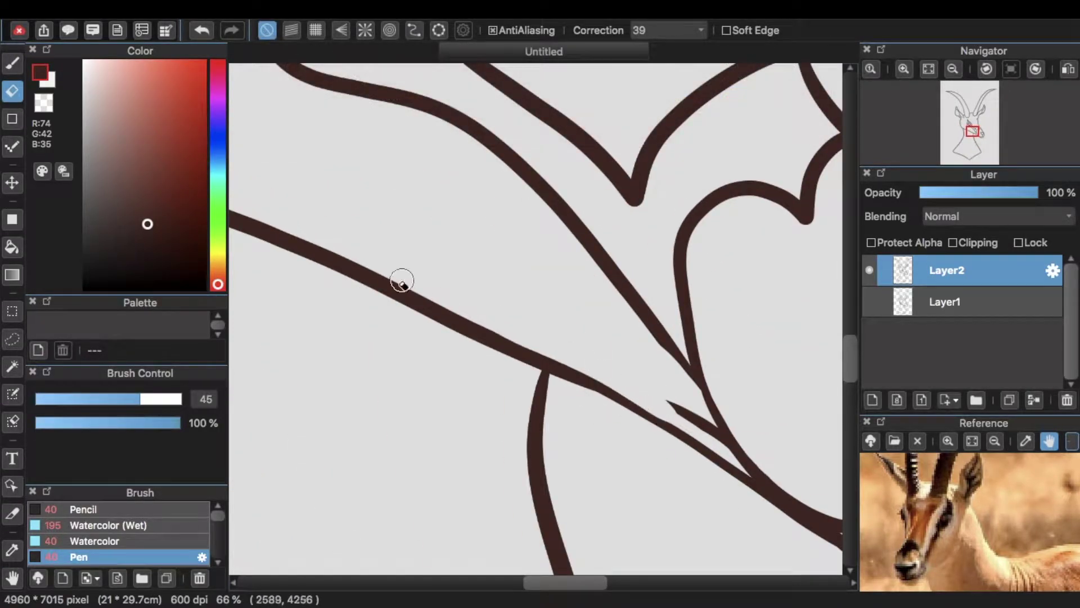
key(ctrl+z)
drag(662, 415, 516, 335)
key(ctrl+z)
key(ctrl+z)
drag(659, 412, 611, 381)
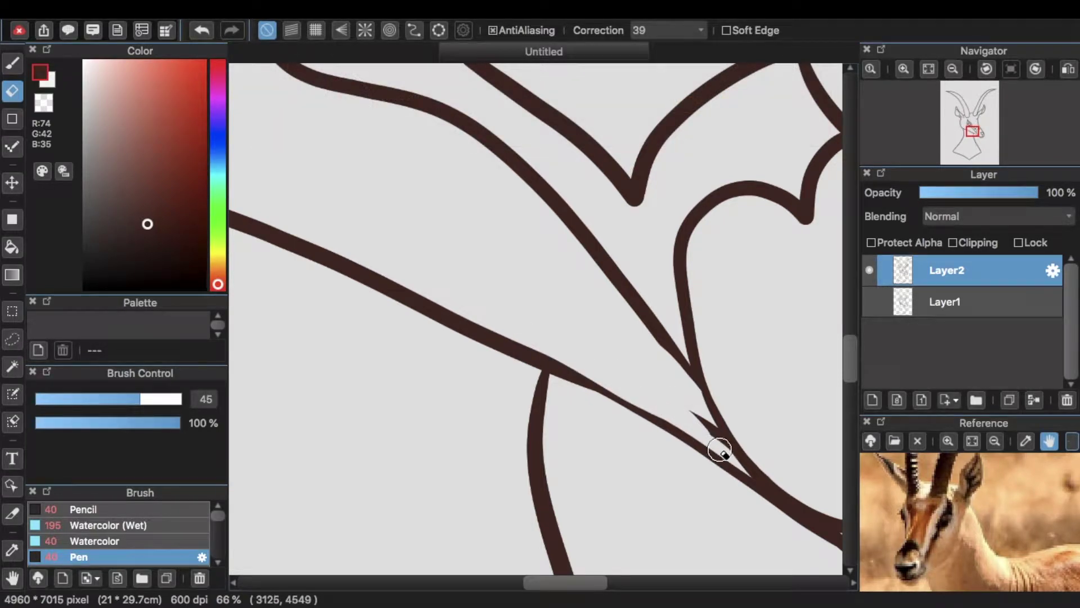
- Rework the jawline between the front of the neck and the muzzle with the Pen to join the lines cleanly
key(b)
mouse_move(569, 372)
mouse_down()
mouse_move(771, 490)
mouse_move(441, 333)
mouse_move(685, 431)
mouse_move(748, 474)
mouse_up()
key(ctrl+z)
key(ctrl+z)
key(super+z)
key(super+z)
drag(603, 391, 489, 340)
key(super+minus)
key(super+minus)
key(super+minus)
- Add a folder above the Layer1 sketch and create a new layer inside it
click(929, 304)
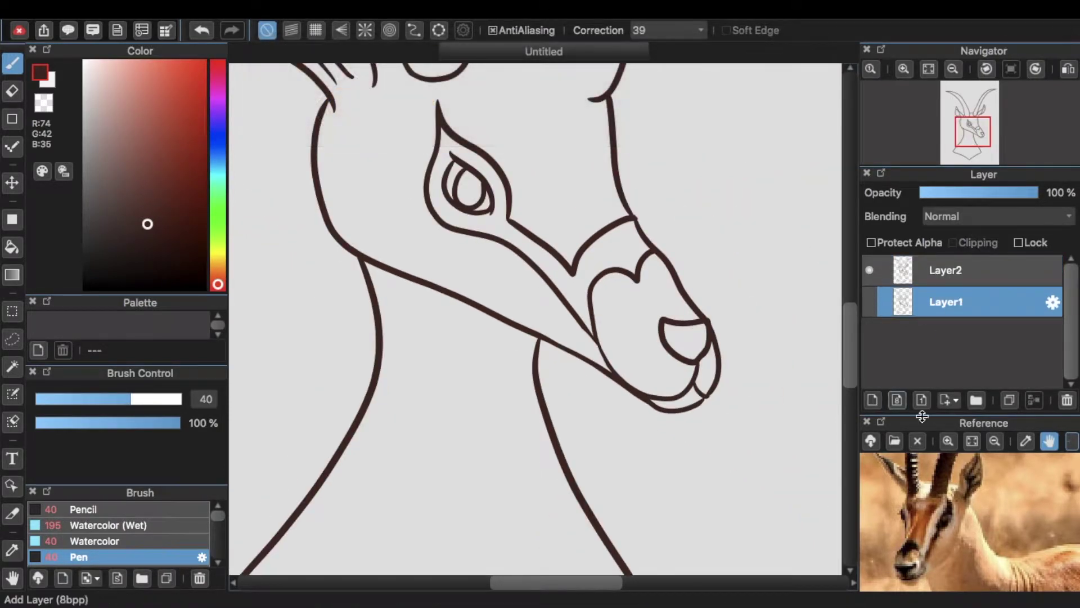
click(977, 400)
click(874, 400)
- Fill the eye patch, muzzle stripe and nose with dark brown (R90, G57, B50)
key(super+minus)
key(space)
drag(608, 370, 569, 400)
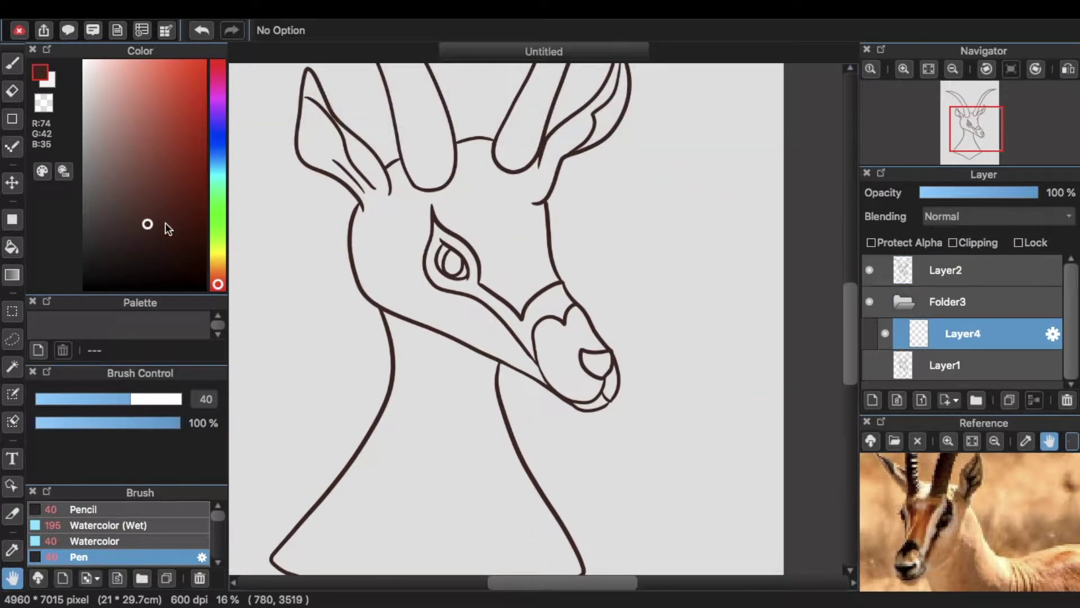
click(12, 247)
click(554, 306)
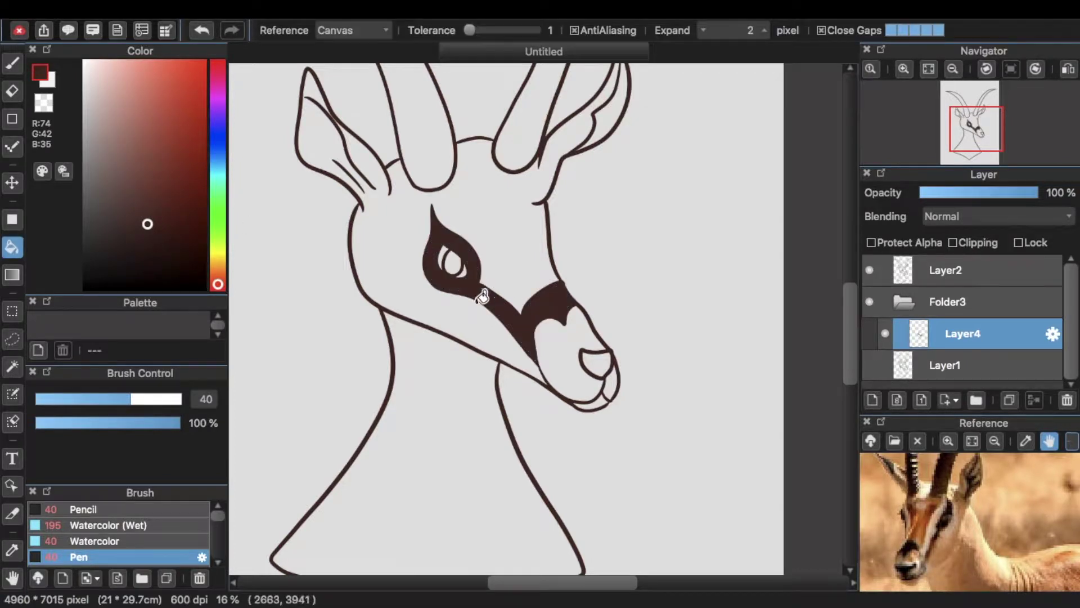
key(super+z)
click(137, 209)
click(554, 304)
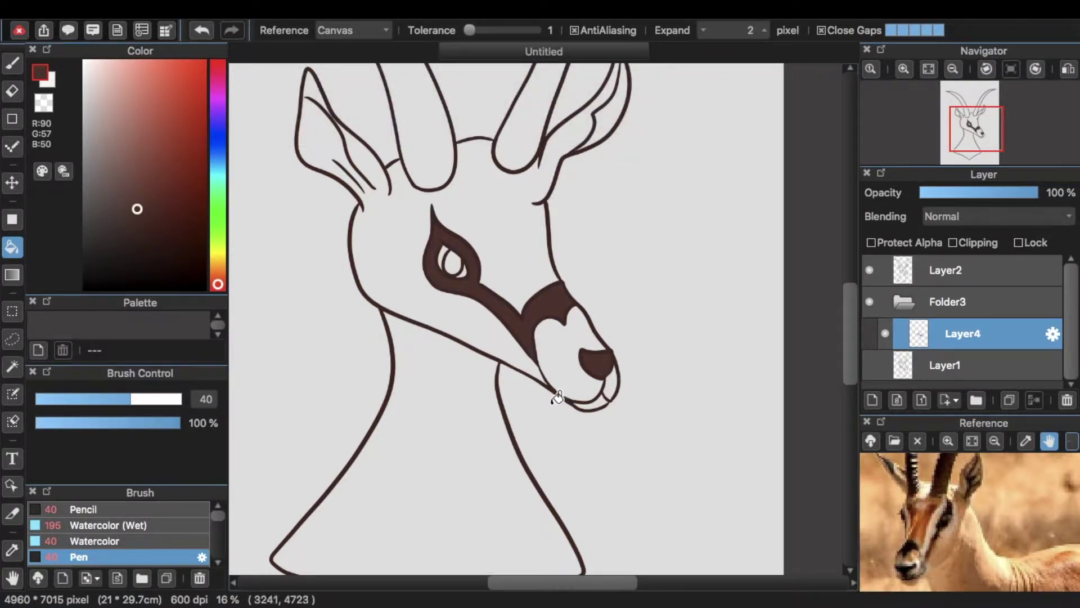
- Fill both horns with the same dark brown
drag(477, 219, 530, 392)
click(472, 245)
click(590, 262)
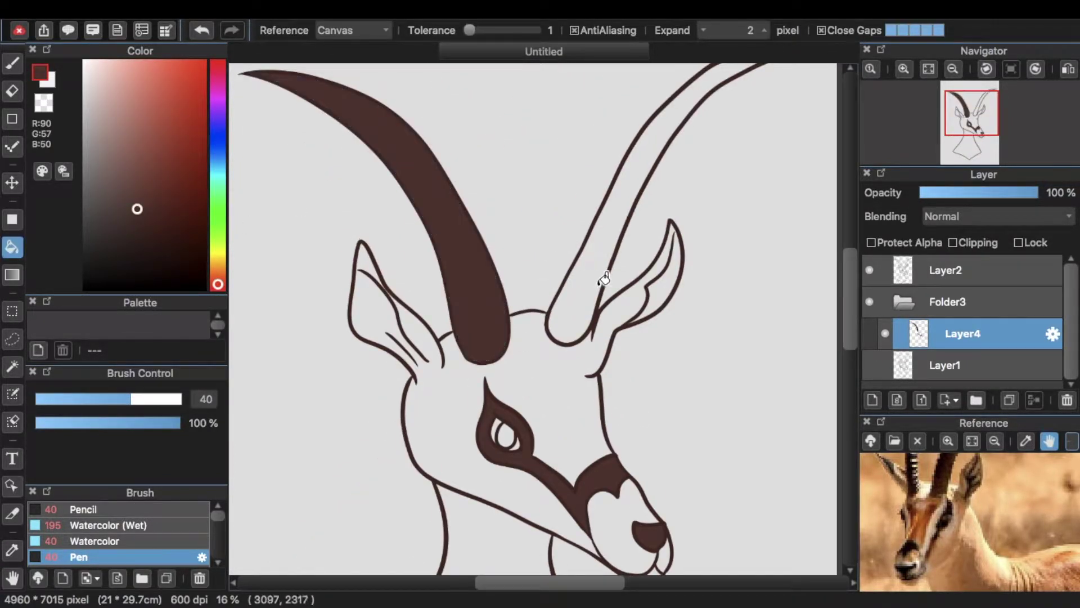
- Outline and fill a jagged dark brown marking inside the ear on the muzzle side
key(b)
drag(674, 257, 652, 300)
key(g)
click(654, 291)
- Outline and fill a jagged dark brown marking inside the ear on the back side of the head
key(b)
drag(365, 274, 381, 329)
drag(369, 324, 419, 367)
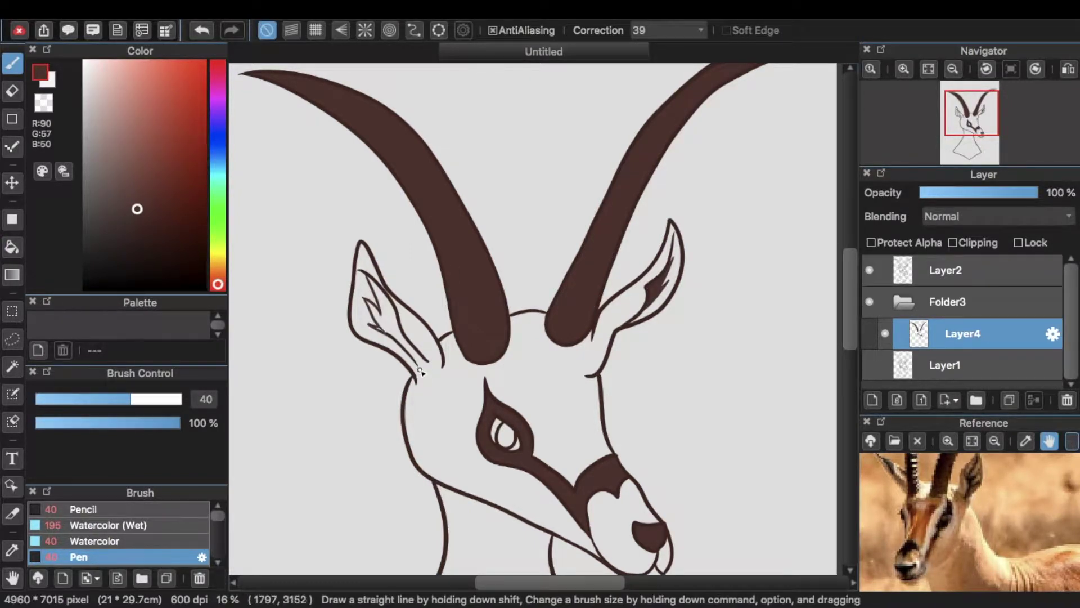
key(g)
click(410, 353)
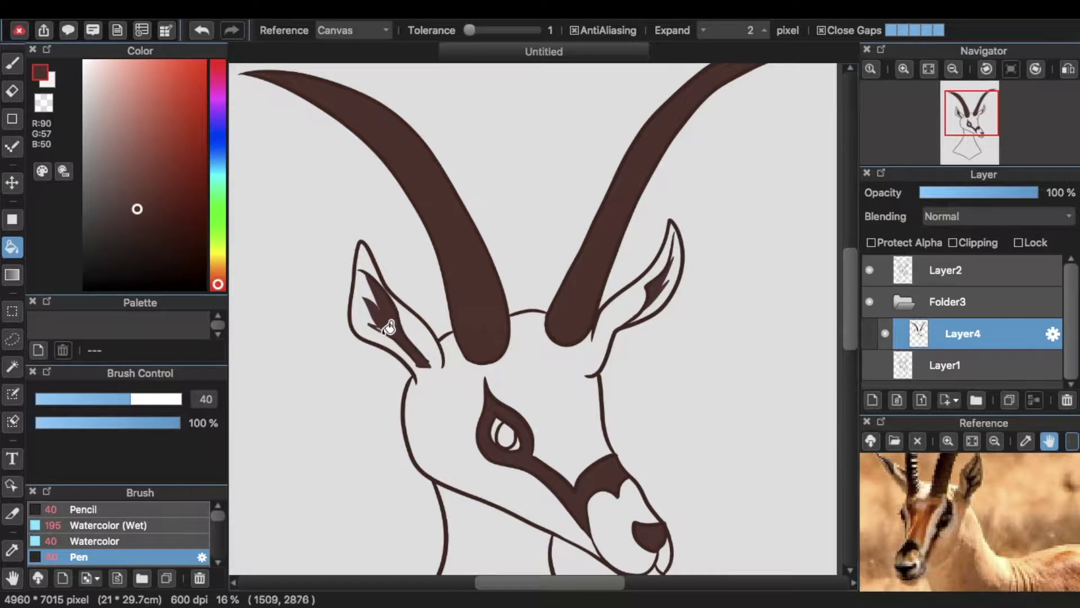
key(b)
drag(378, 328, 389, 334)
- Fill the pupil with the same dark brown
key(space)
drag(444, 374, 451, 34)
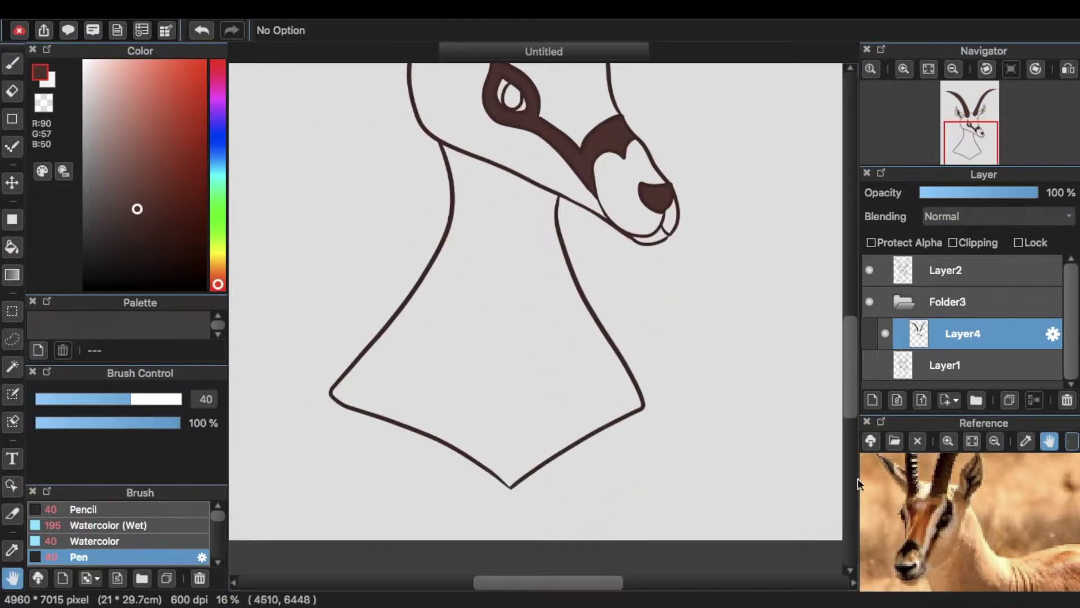
scroll(703, 433, up, 5)
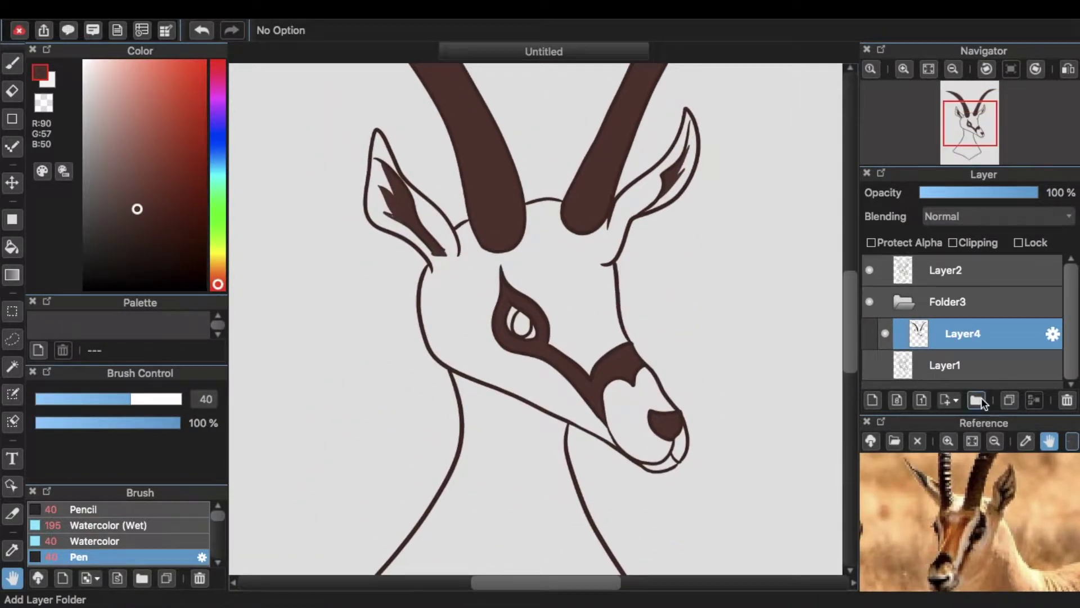
key(g)
key(h)
- Try fur colours as the head's fill, including a light tan (R214, G164, B108)
scroll(539, 354, up, 3)
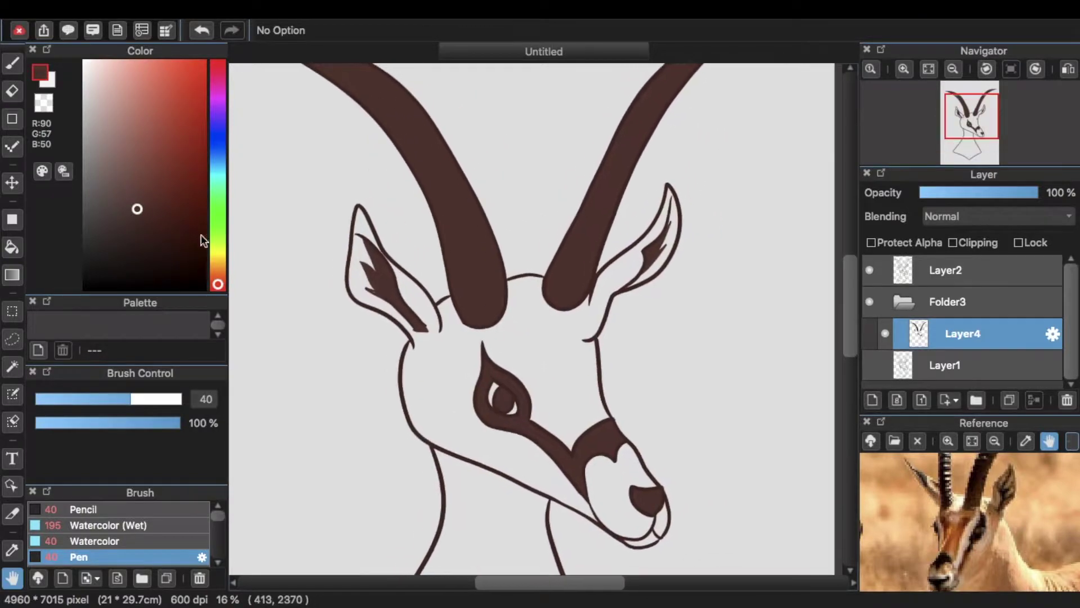
click(164, 169)
key(g)
click(555, 374)
key(ctrl+z)
click(558, 367)
key(ctrl+z)
click(145, 96)
click(541, 358)
key(ctrl+z)
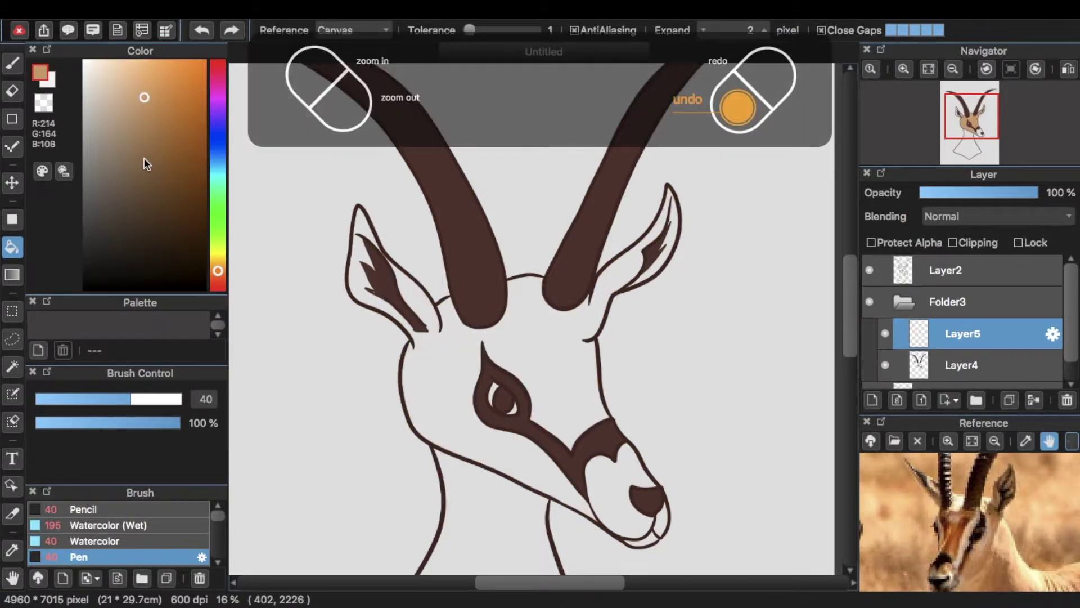
- Fill the head, ears, muzzle and neck with brown (R141, G106, B68) on a layer separate from the dark markings
click(146, 163)
click(587, 369)
click(364, 263)
scroll(555, 321, down, 5)
click(555, 320)
scroll(591, 341, up, 2)
click(589, 339)
- Clear the brown fill around the nose and lower muzzle, leaving a wavy upper edge
key(e)
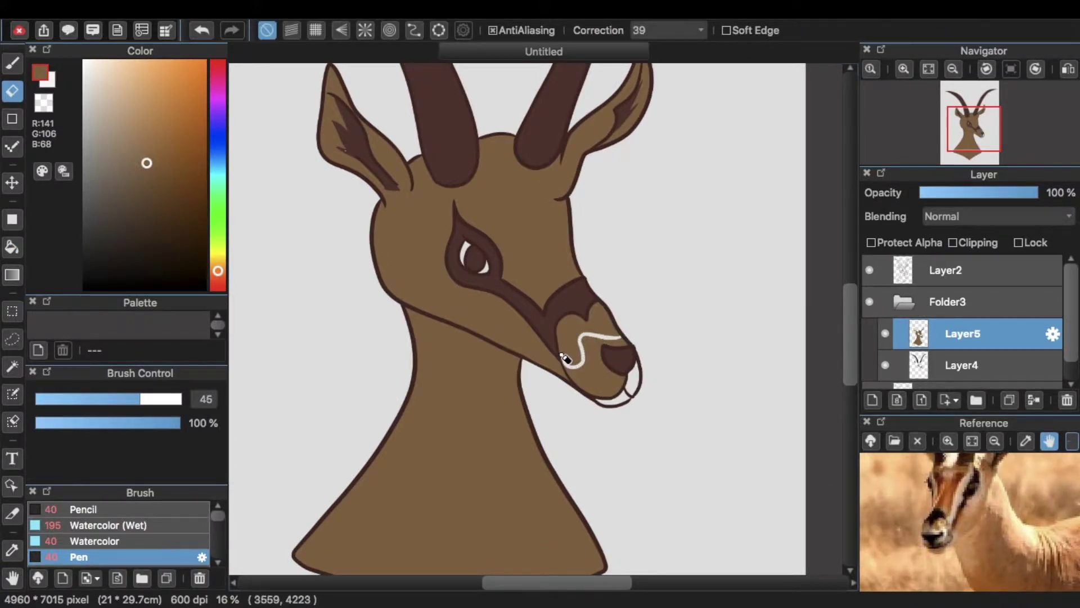
click(47, 98)
key(g)
click(598, 382)
- Clear bands of the brown fill above and around the eye patch and along the bridge of the nose using the transparent colour
key(b)
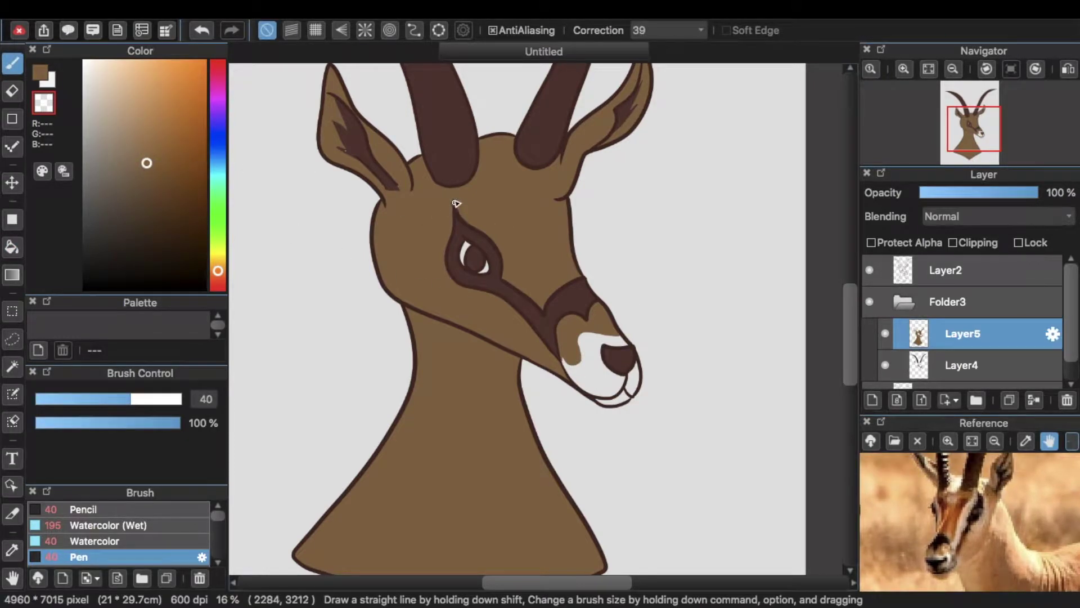
key(g)
click(532, 282)
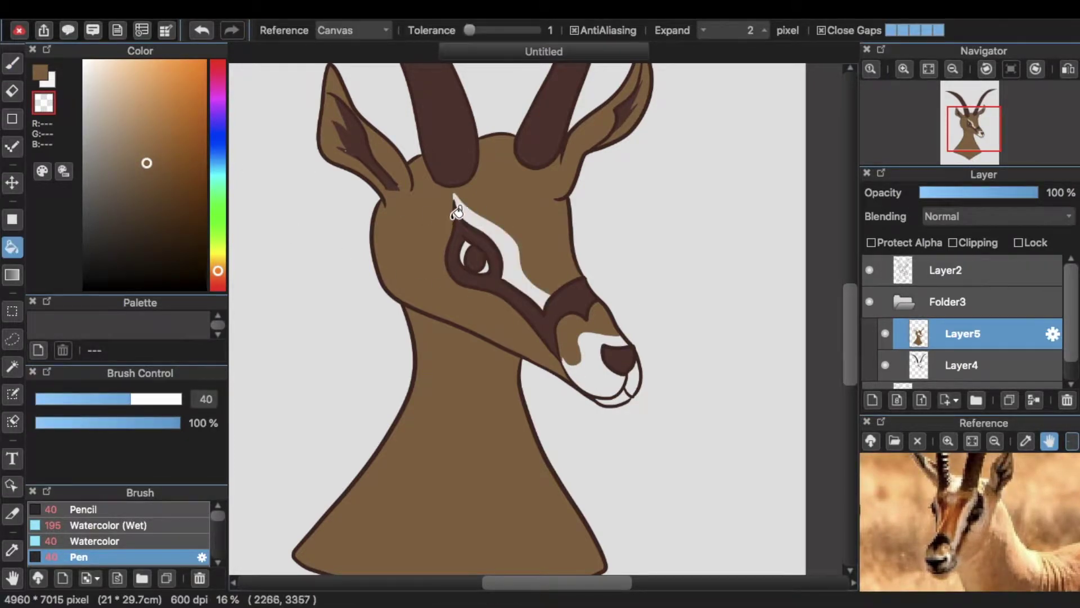
key(b)
key(g)
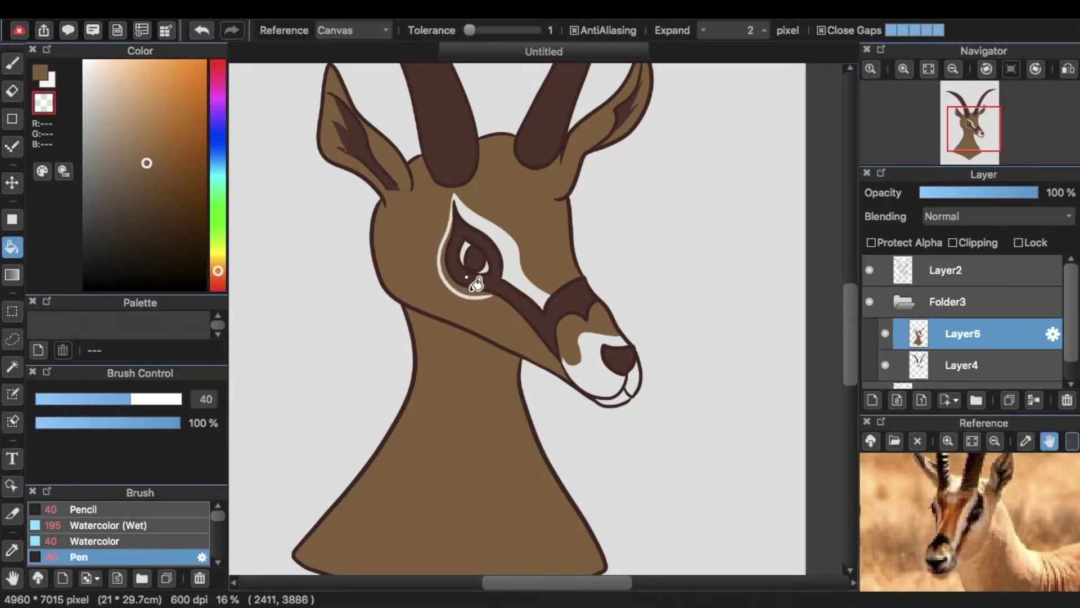
key(b)
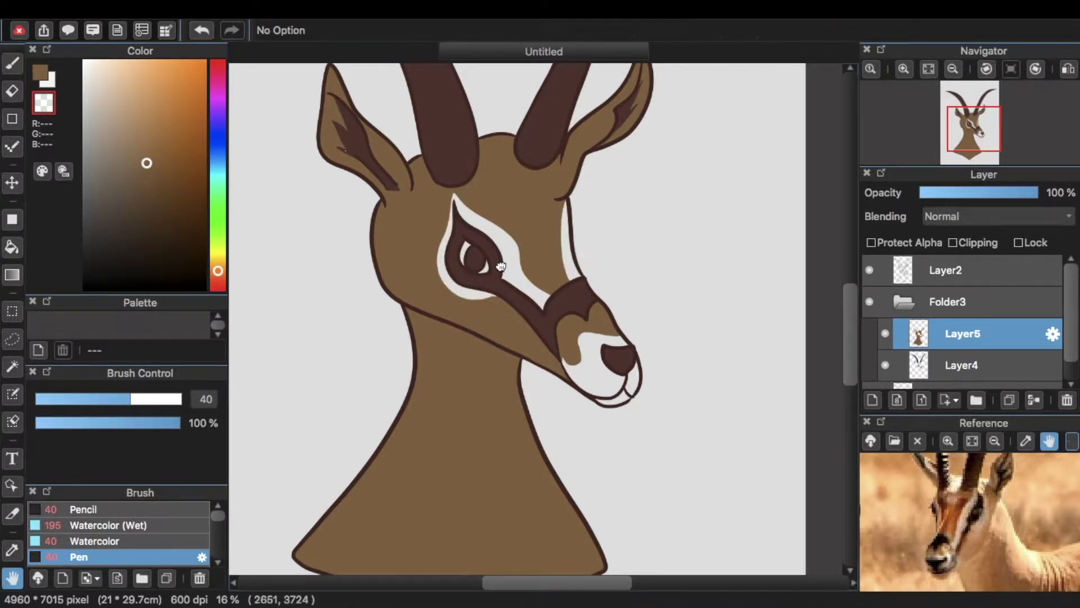
- On a new layer, outline and fill a light tan (R221, G166, B104) throat patch that ends in a point on the chest
drag(432, 321, 439, 223)
click(873, 400)
click(148, 90)
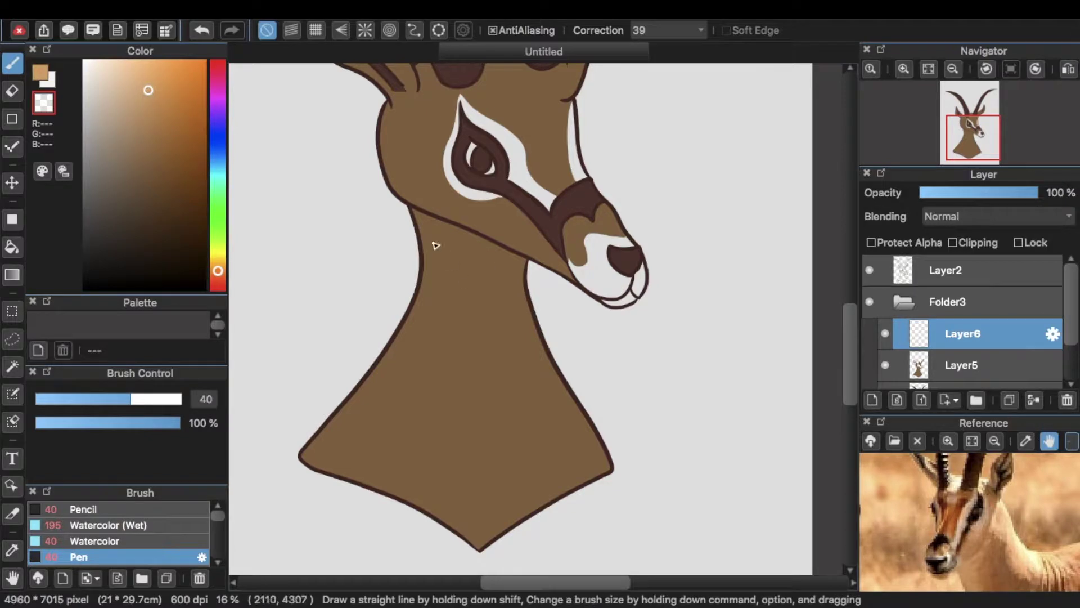
key(x)
drag(405, 322, 384, 376)
key(g)
click(463, 309)
- Outline and fill a blaze on the forehead between the eye bands with the same light tan
drag(463, 309, 463, 429)
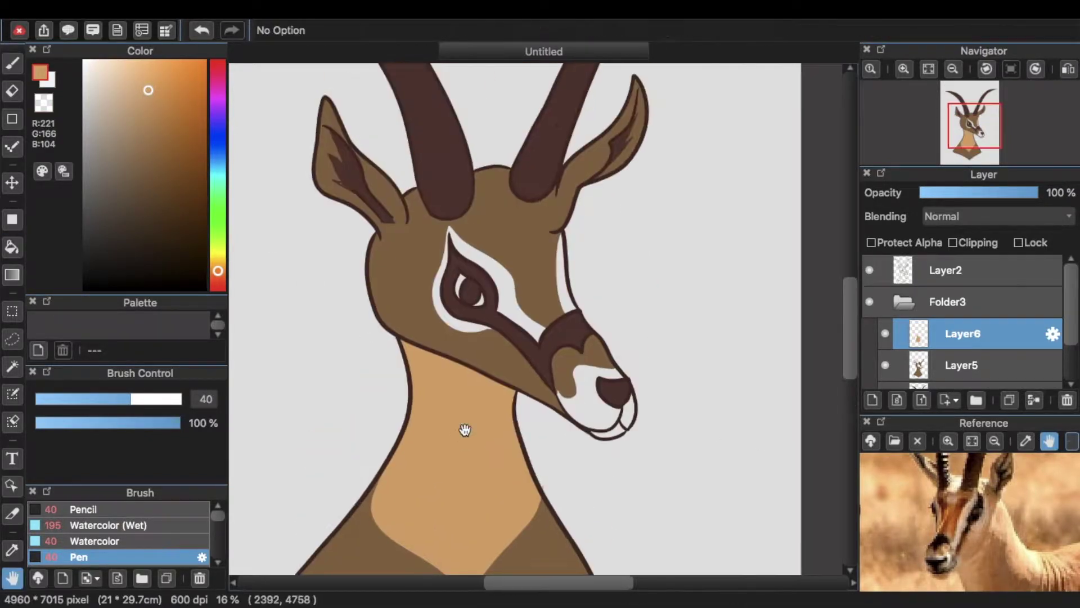
key(b)
mouse_move(453, 228)
mouse_down()
mouse_move(520, 226)
mouse_move(545, 201)
mouse_move(554, 233)
mouse_up()
key(g)
click(529, 254)
- Refill the chest, head, muzzle patch and crown on the base fur layer with orange-brown (R190, G127, B57)
key(h)
drag(452, 376, 520, 298)
click(943, 362)
click(150, 120)
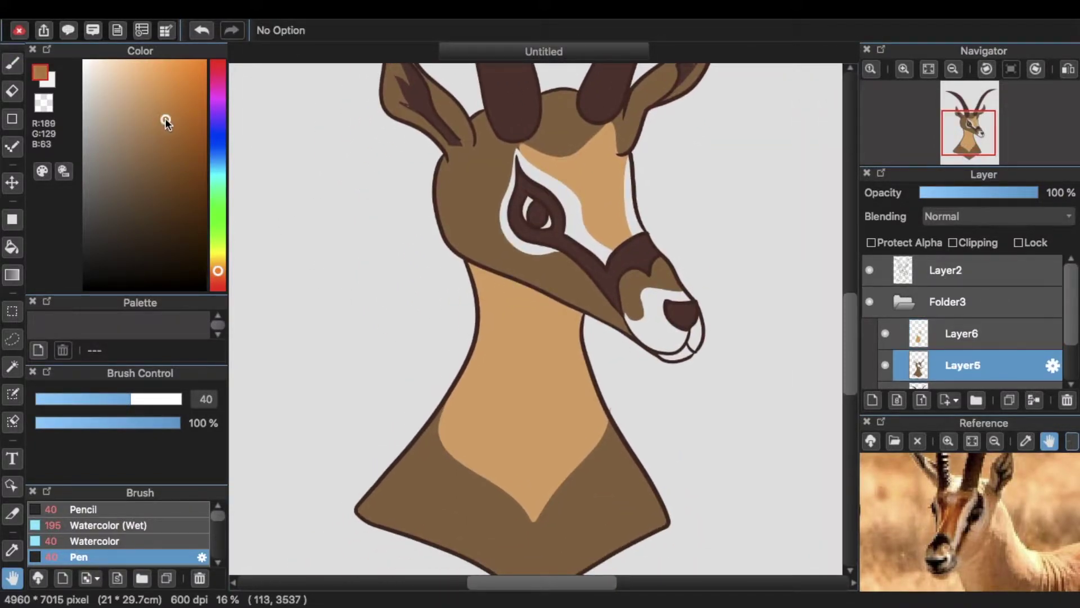
click(170, 118)
key(g)
click(448, 485)
click(469, 191)
click(637, 282)
click(577, 146)
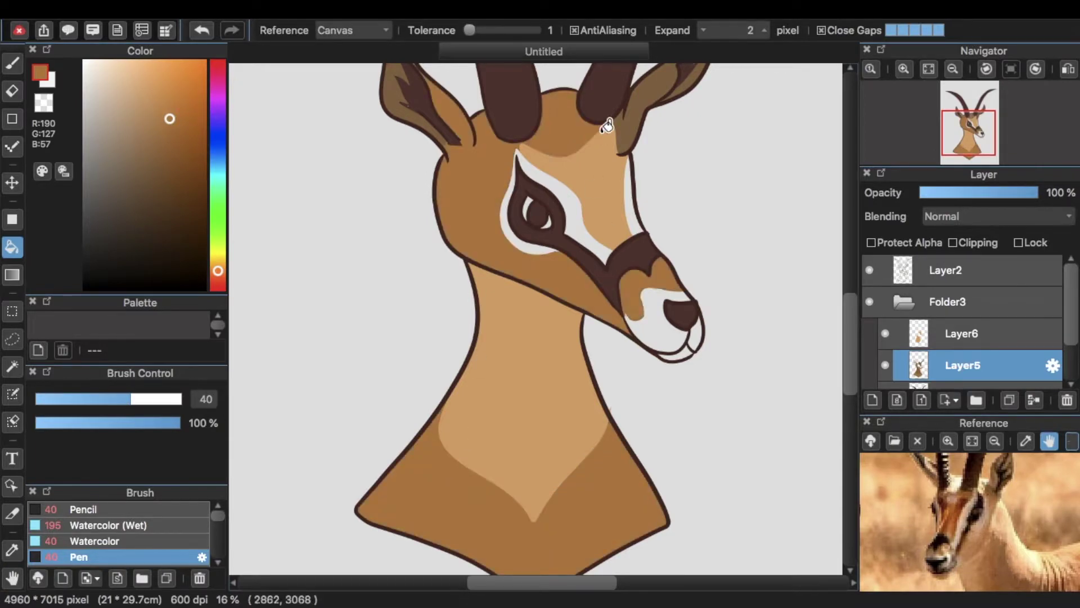
- Refill the remaining brown parts of both ears with the same orange-brown
click(634, 131)
key(space)
drag(658, 118, 598, 230)
click(630, 192)
click(338, 181)
- Add a layer above the light tan layer and fill the gaps around the pupil with orange-brown
key(h)
drag(357, 219, 408, 129)
click(920, 328)
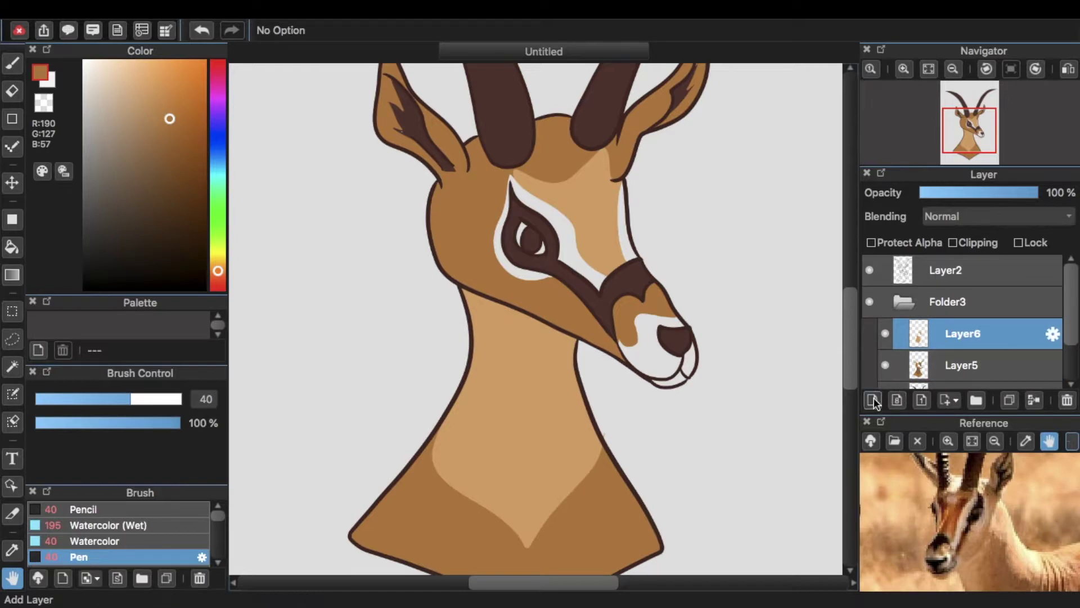
key(super+plus)
key(super+plus)
key(super+plus)
key(super+plus)
key(super+plus)
drag(449, 311, 467, 554)
key(g)
click(479, 242)
click(614, 357)
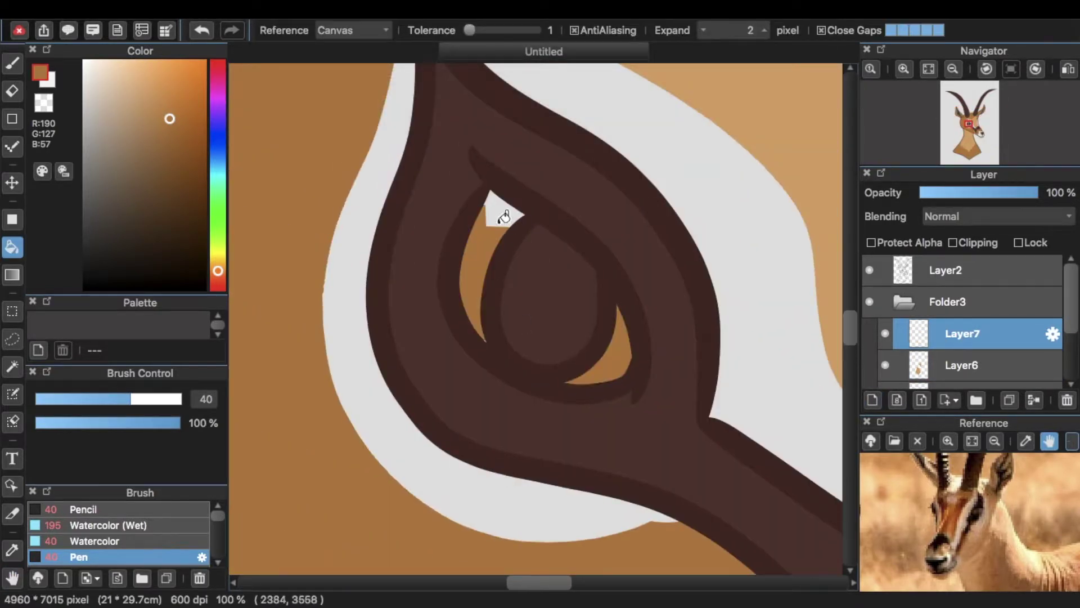
click(502, 218)
- Add a second folder above the colour folder and create a new layer inside it for shading
key(super+minus)
key(super+minus)
key(super+minus)
key(super+minus)
key(super+minus)
key(h)
drag(489, 373, 445, 299)
click(904, 302)
click(976, 400)
click(872, 400)
- Draw and fill a shadow on the neck beneath the jaw in a darker tan (R200, G140, B75)
key(super+minus)
key(i)
click(488, 341)
key(b)
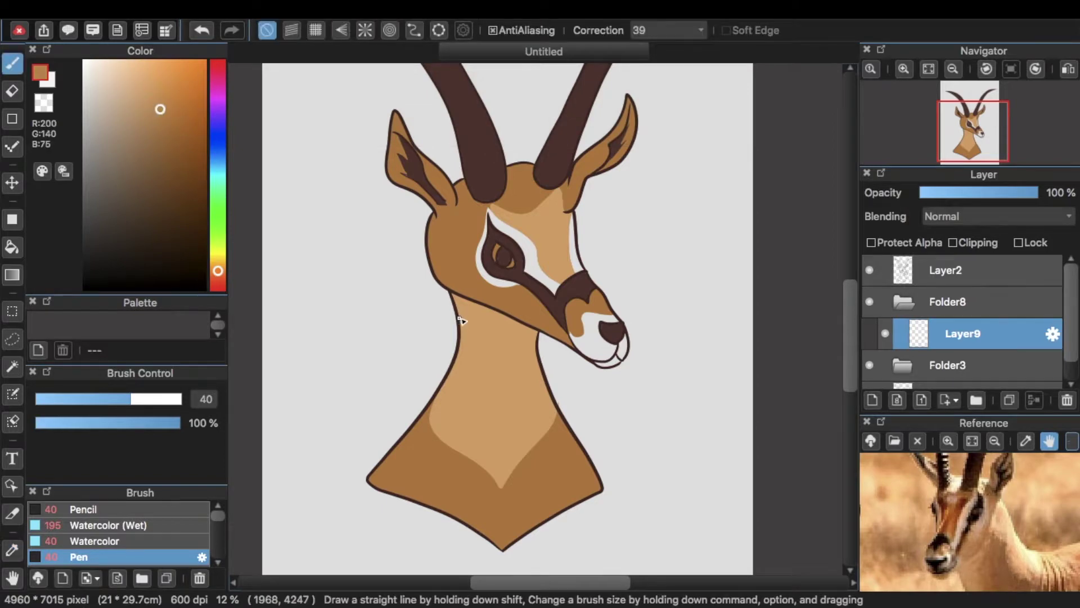
key(g)
click(503, 330)
- Shade the back of the head and the lower jaw edge with a darker fur brown (R166, G102, B31)
key(i)
click(441, 247)
click(183, 141)
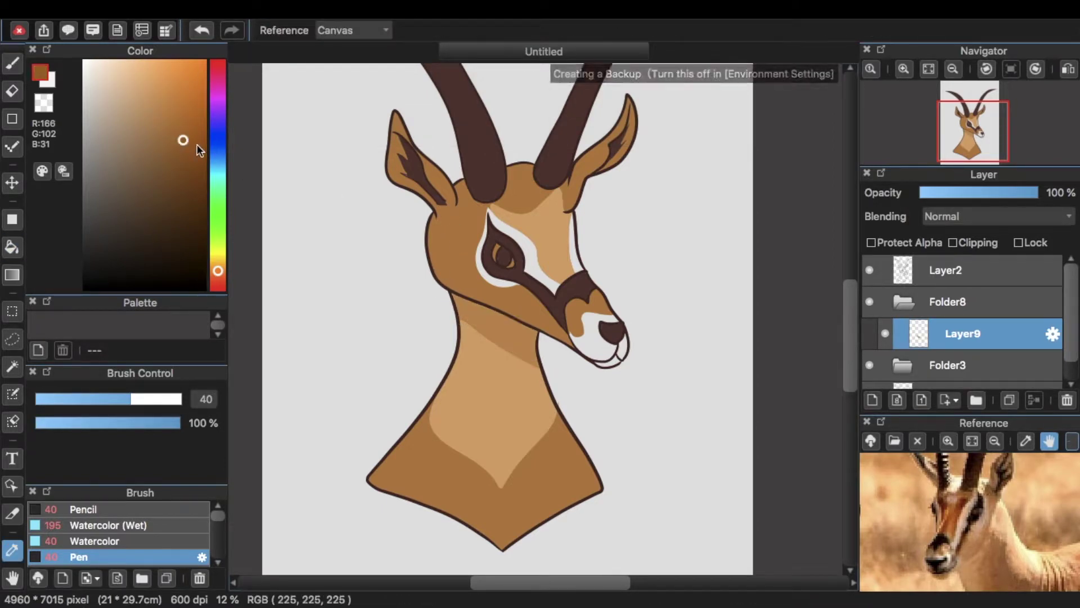
key(b)
key(g)
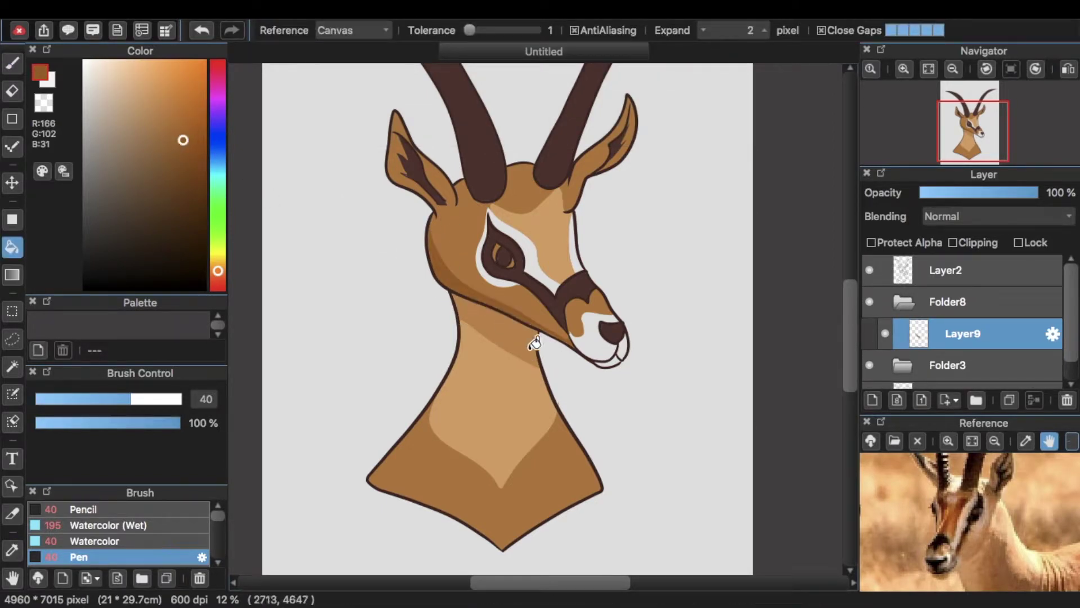
- Outline and fill a shadow along the rear lower edge of the chest with the same darker brown
key(b)
drag(406, 435, 517, 539)
key(g)
click(484, 521)
- Sample the neck's shadow colour and shade along the back of the neck down to the chest
key(space)
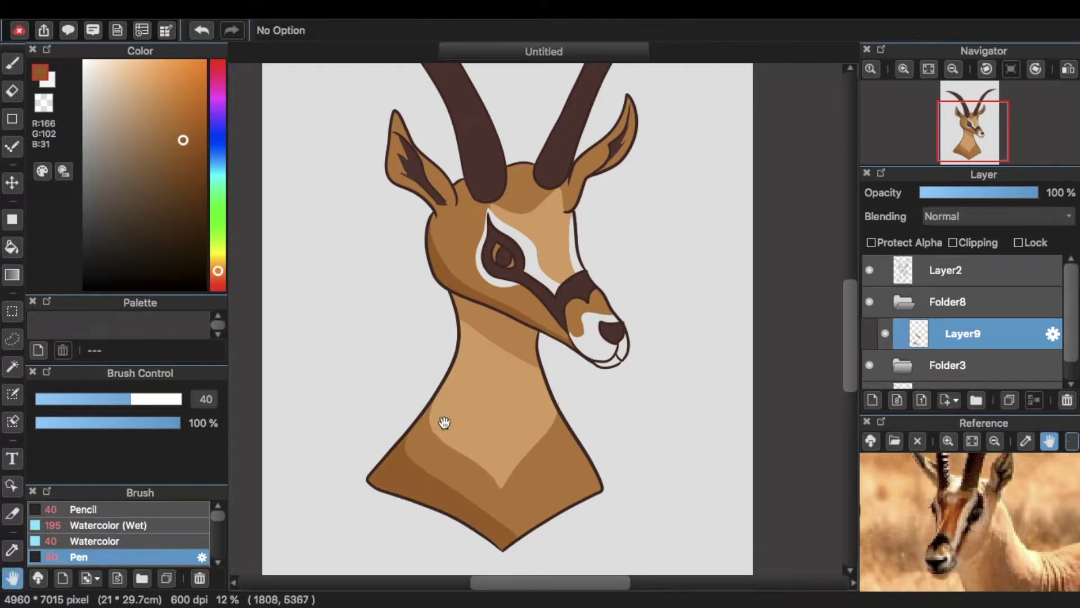
drag(444, 422, 451, 483)
alt+click(470, 383)
key(b)
mouse_move(490, 398)
mouse_down()
mouse_move(454, 469)
mouse_move(471, 451)
mouse_up()
key(ctrl+z)
- Sample the chest's shadow brown (R166, G102, B31) and extend the chest shadow beside the throat patch
key(space)
alt+click(466, 458)
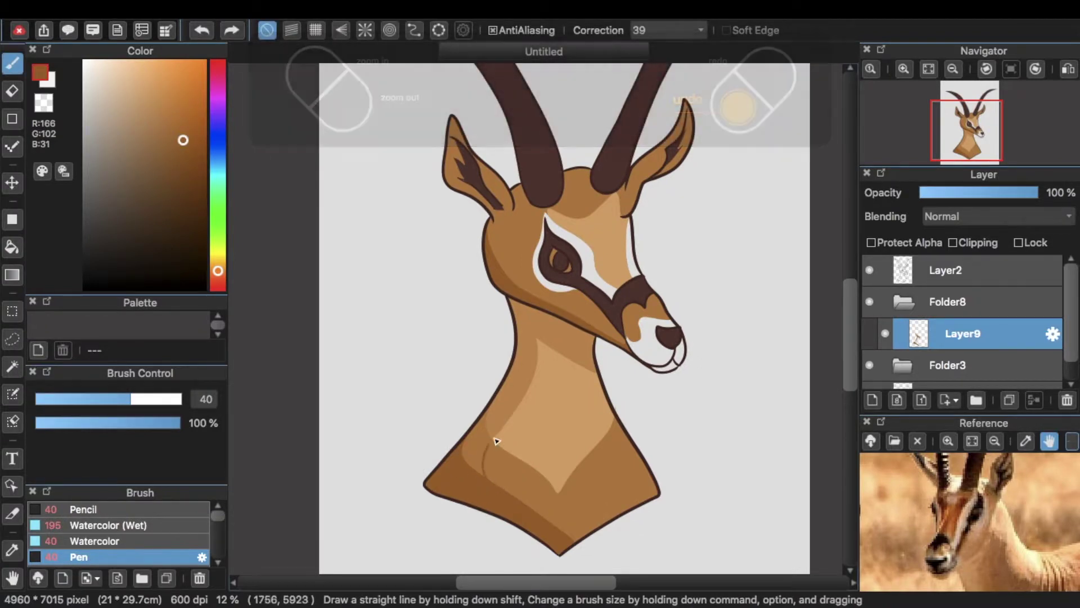
key(g)
- Outline and fill a shadow on the outer part of the near ear with the darker brown (R166, G102, B31)
key(space)
mouse_move(517, 396)
mouse_down()
mouse_move(485, 480)
mouse_move(467, 487)
mouse_up()
key(b)
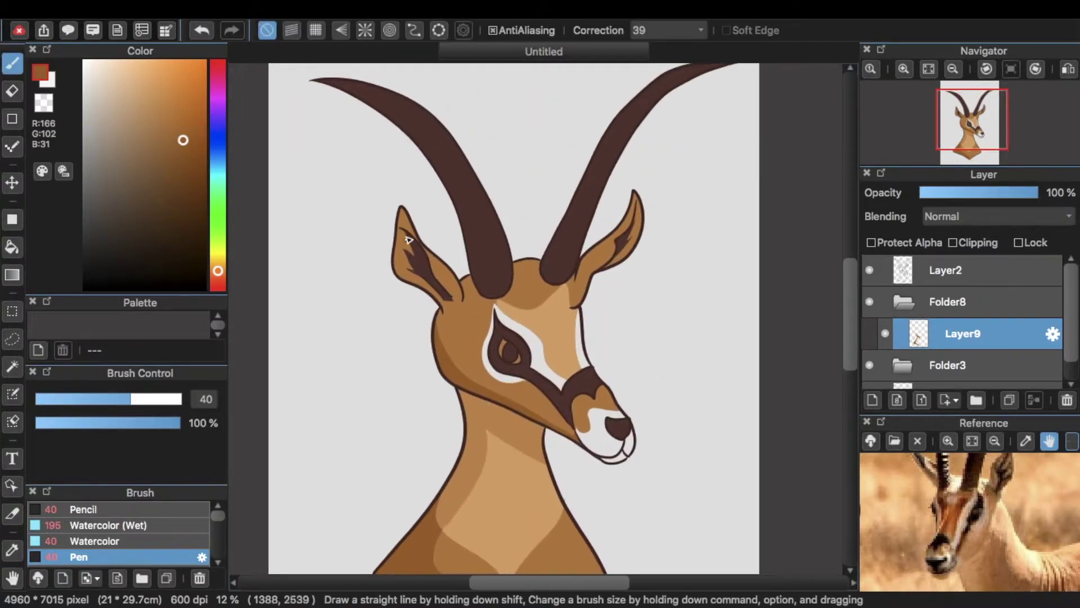
key(g)
click(404, 264)
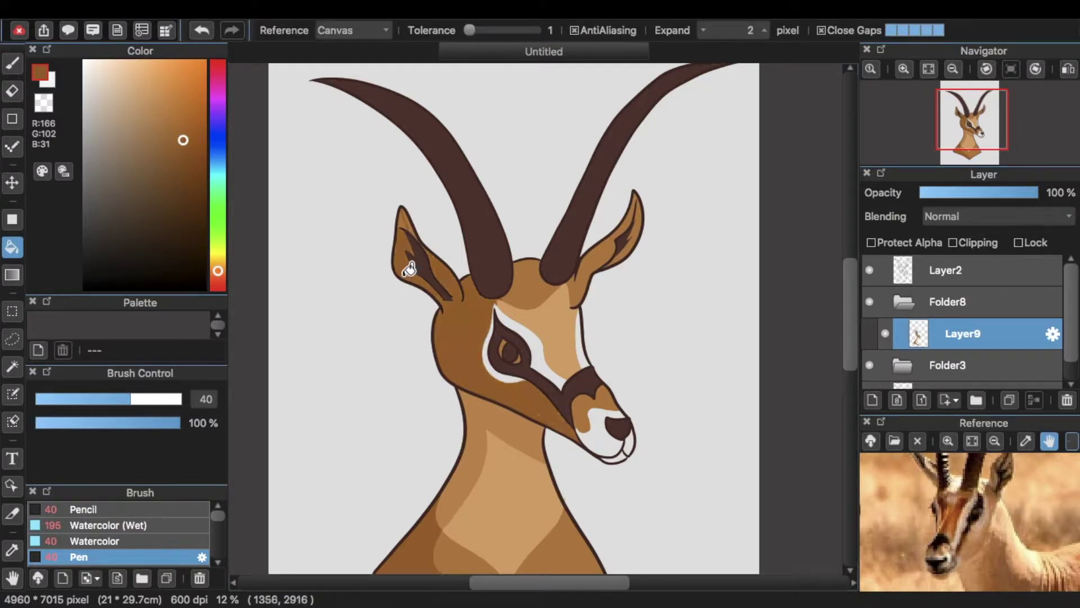
key(ctrl+z)
key(b)
key(g)
- Shade the far ear and the fur around the horn bases with the same darker brown
key(space)
drag(472, 304, 337, 297)
key(b)
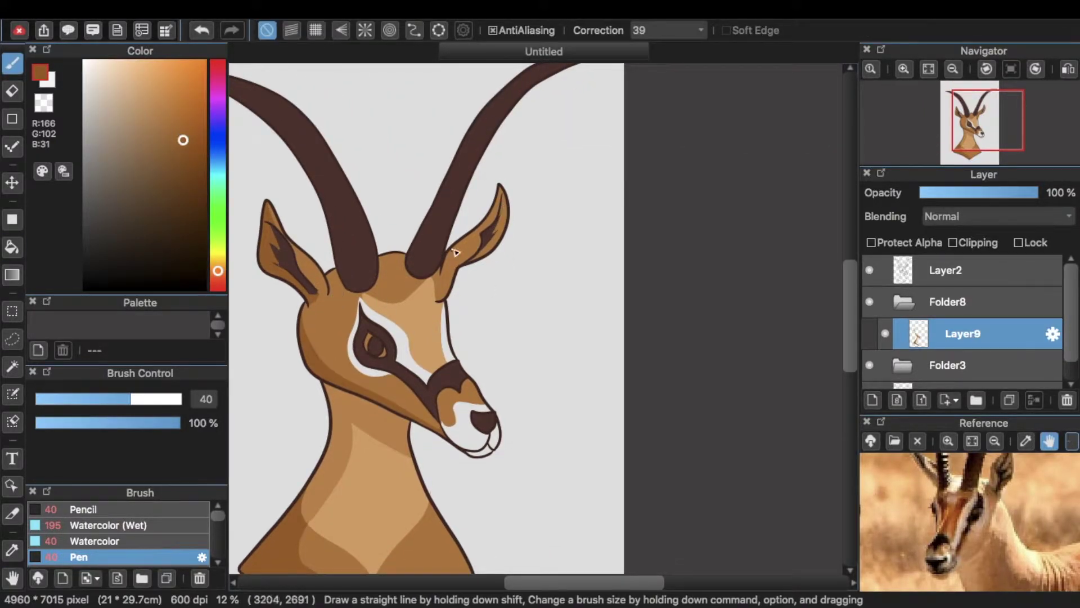
key(g)
key(b)
key(ctrl+z)
key(g)
key(b)
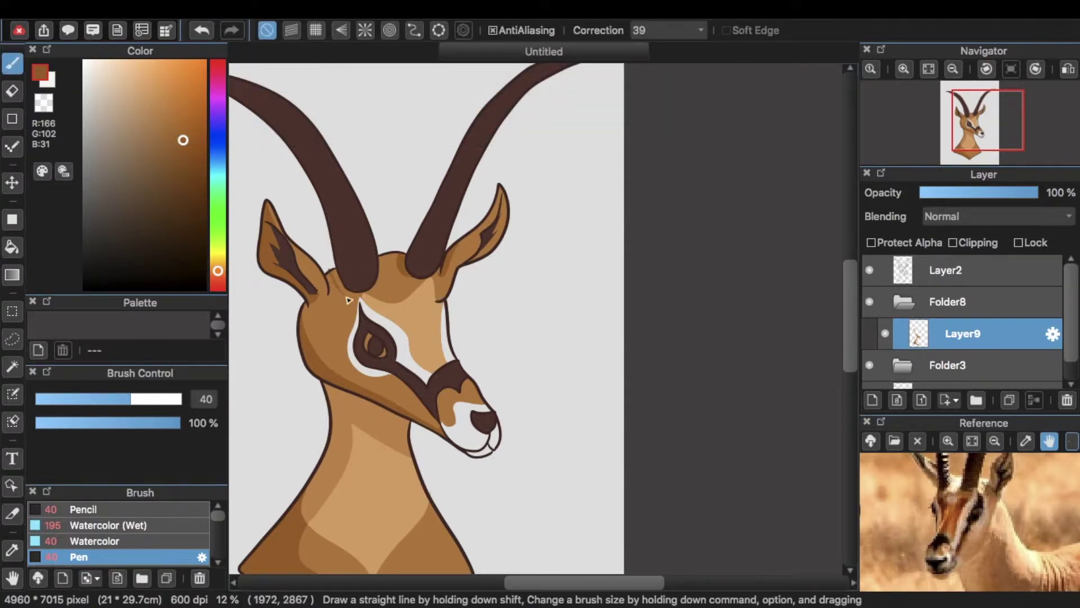
key(g)
- Paint an off-white oval spot (R225, G225, B225) on the forehead on Layer7 and collapse the flat-colour folder
key(space)
drag(394, 325, 479, 322)
drag(868, 466, 877, 474)
scroll(1074, 321, down, 1)
click(927, 345)
scroll(928, 338, down, 3)
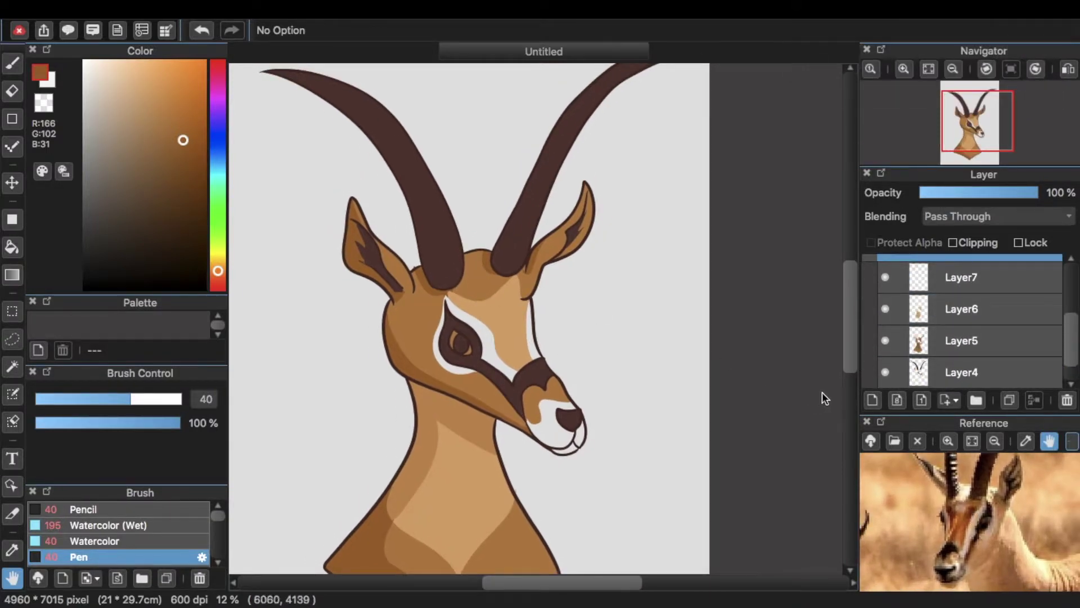
click(943, 264)
click(957, 340)
key(b)
click(43, 102)
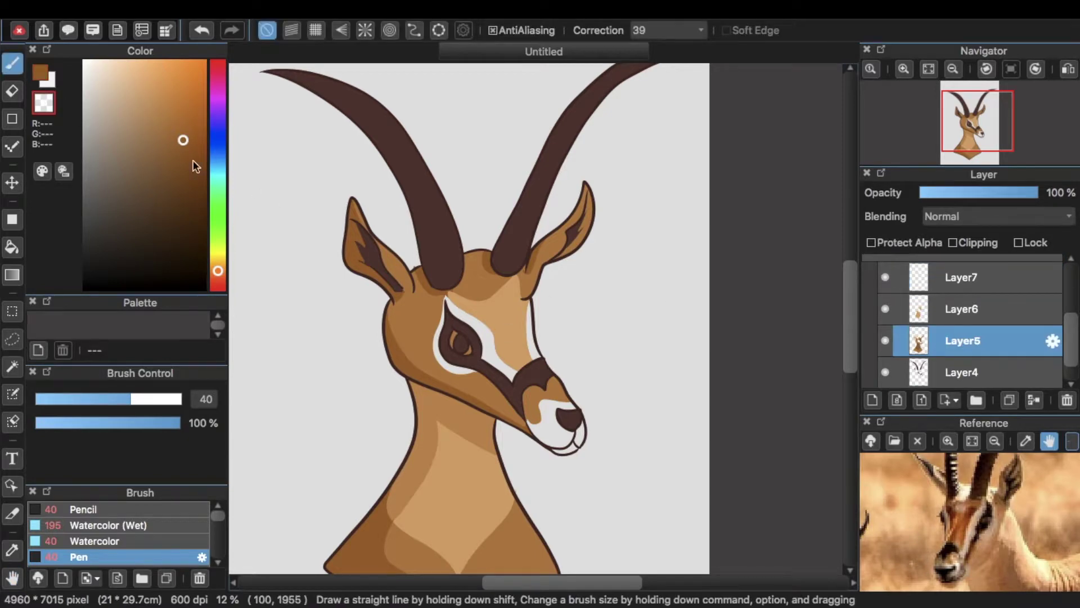
click(949, 311)
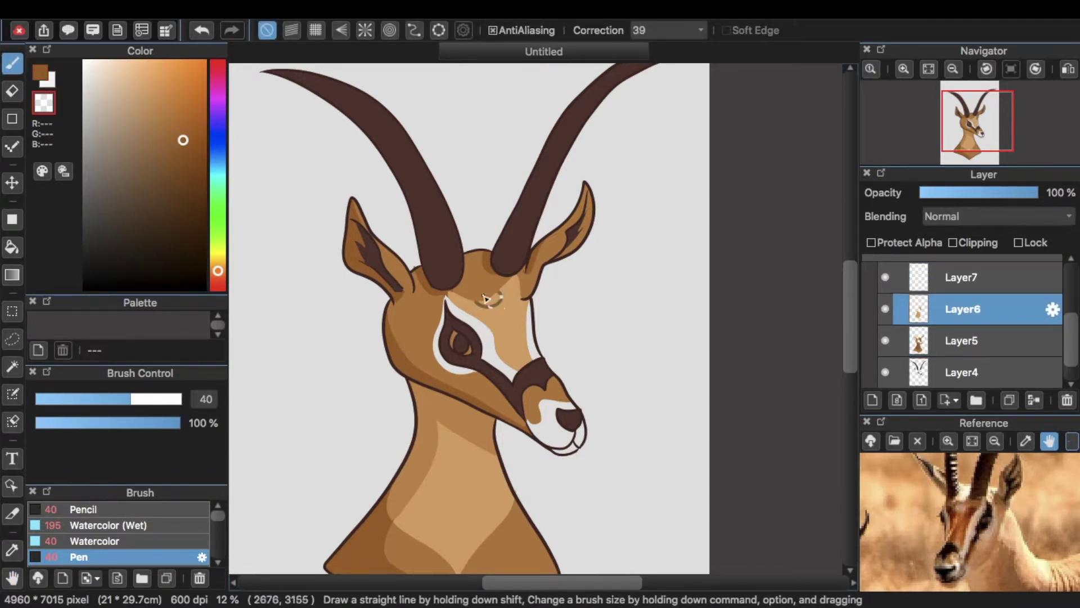
key(super+z)
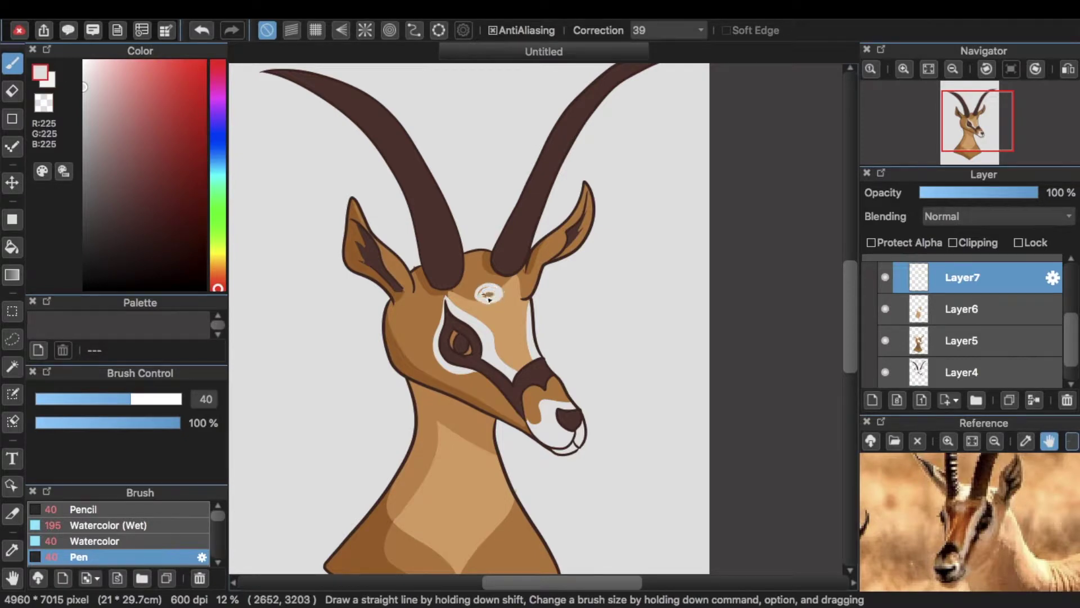
scroll(1051, 331, up, 3)
click(904, 341)
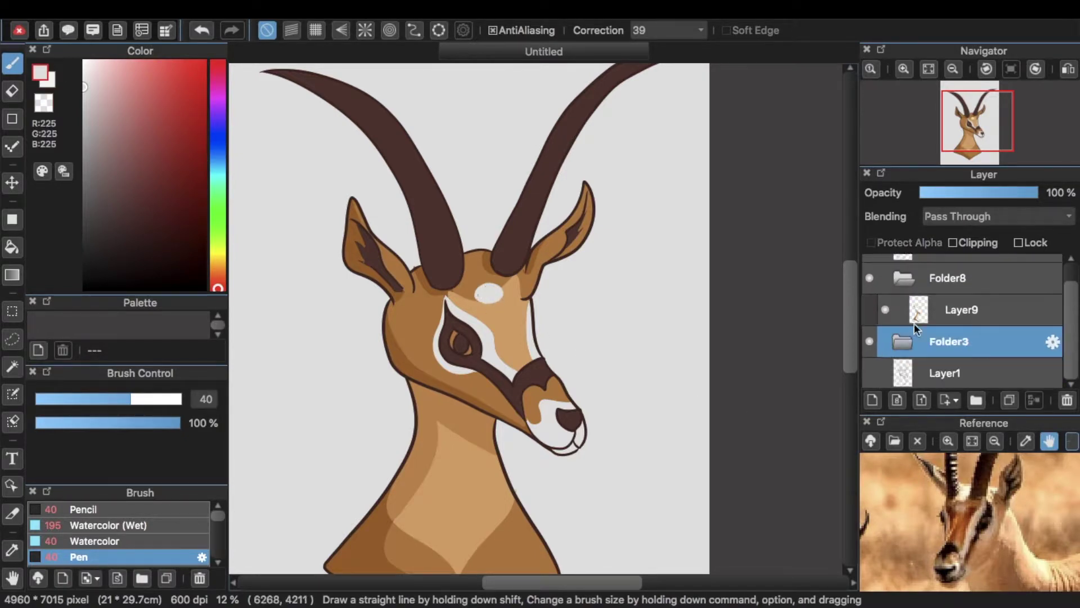
- Draw curved ridge lines along the near horn on Layer9 in dark brown (R66, G35, B29)
click(920, 313)
key(space)
drag(552, 298, 588, 405)
alt+click(485, 361)
alt+click(403, 340)
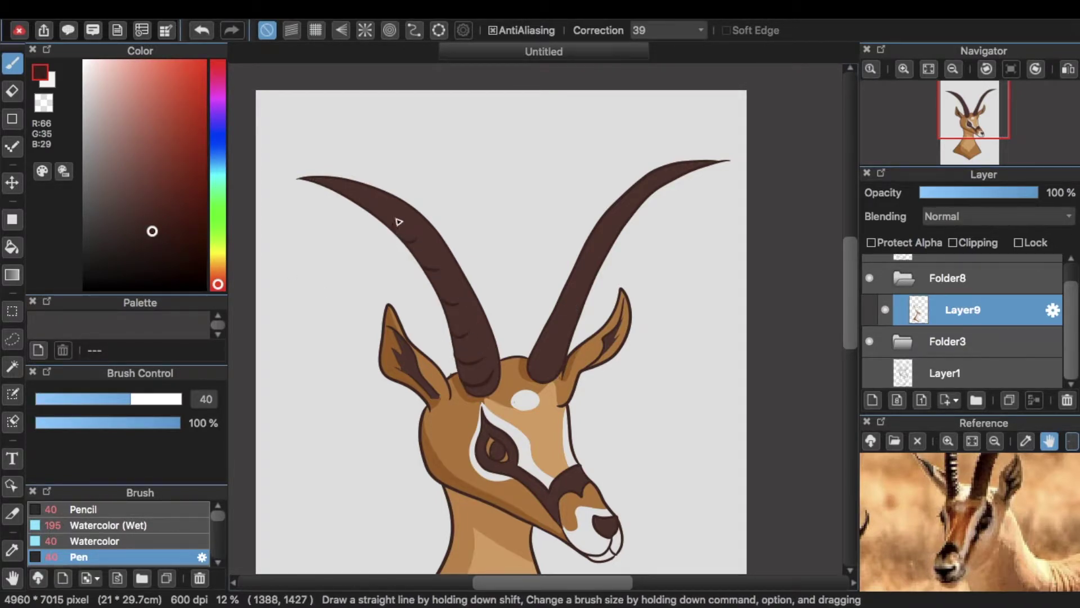
key(super+z)
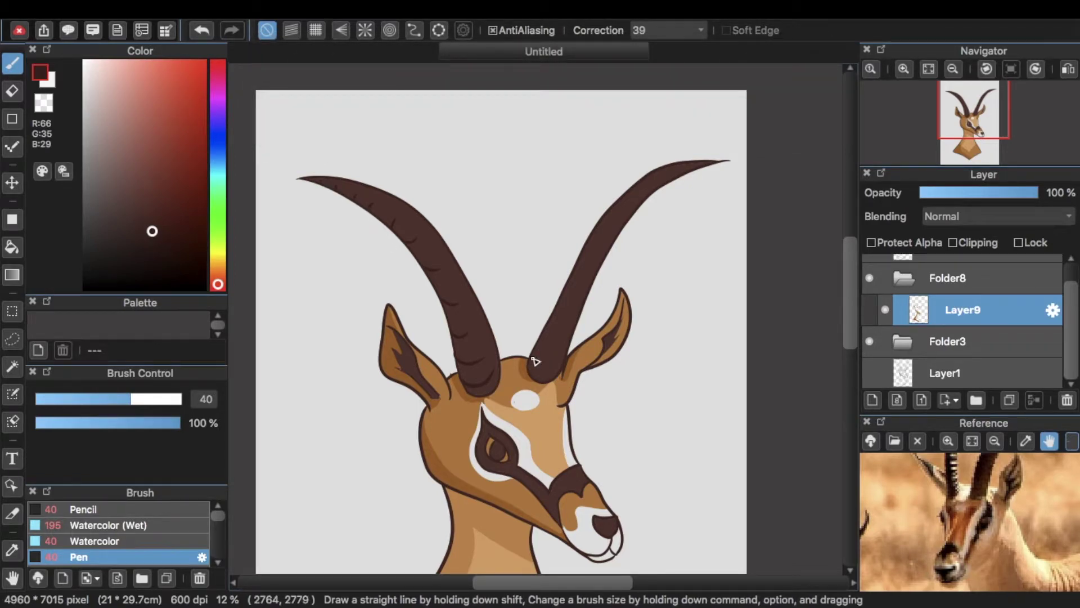
- Draw matching ridge lines along the far horn in the same dark brown, undoing the misplaced strokes
key(super+z)
key(super+z)
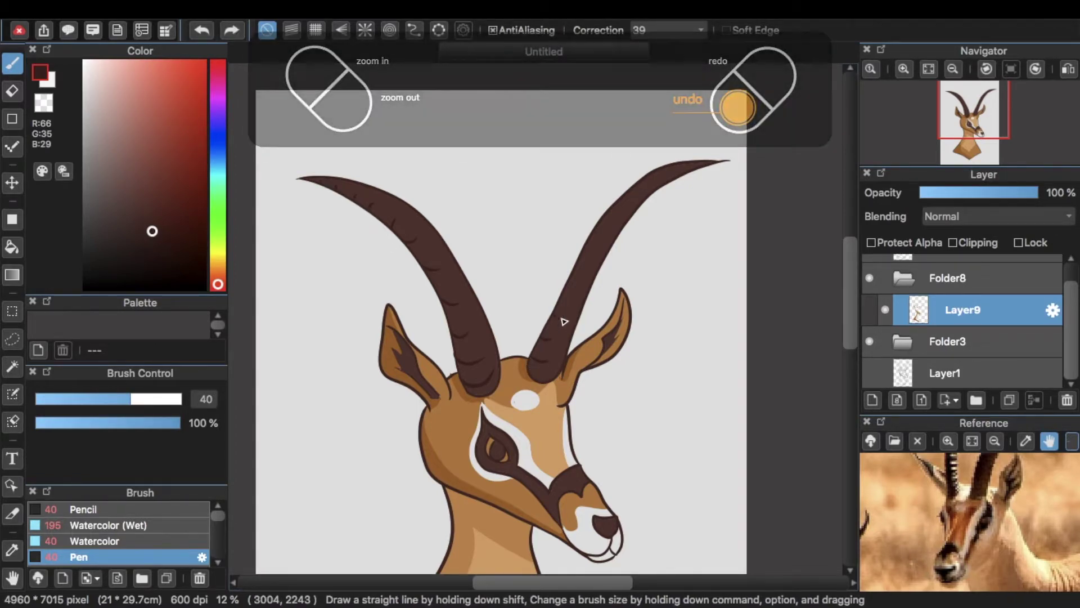
key(super+z)
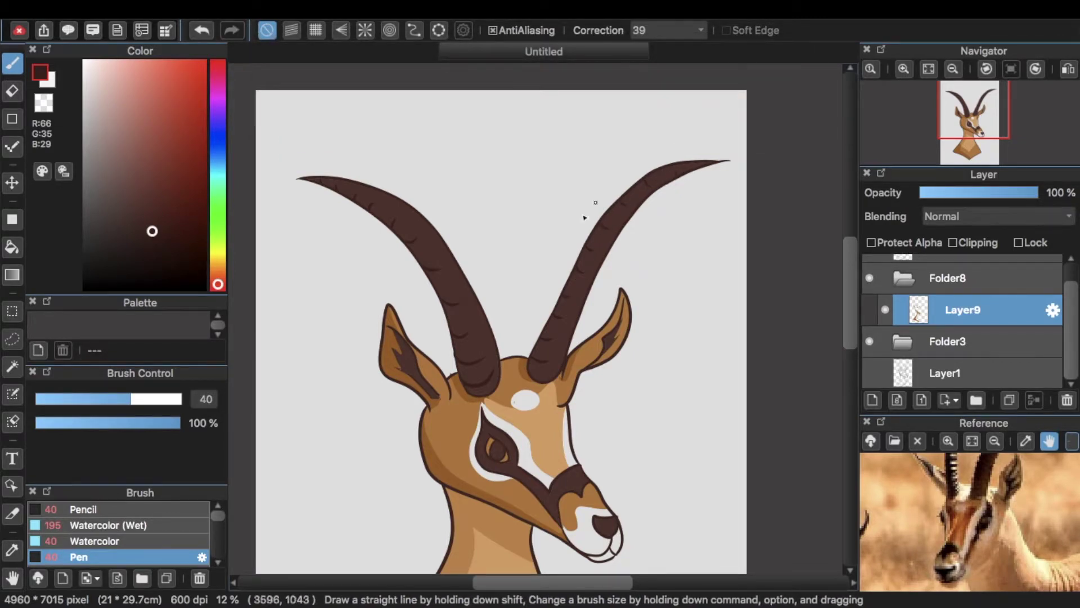
- Add a layer in its own folder above the shading folder and dot highlights (R109, G79, B73) along both horns with a size 91 pen
click(904, 279)
click(872, 401)
click(977, 400)
drag(953, 334, 946, 313)
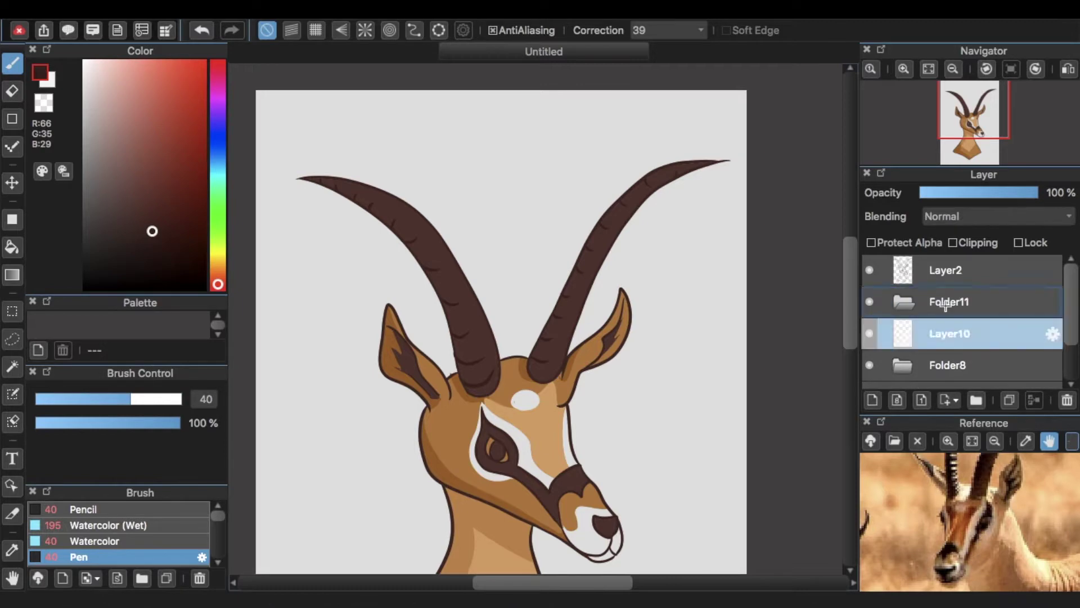
click(124, 192)
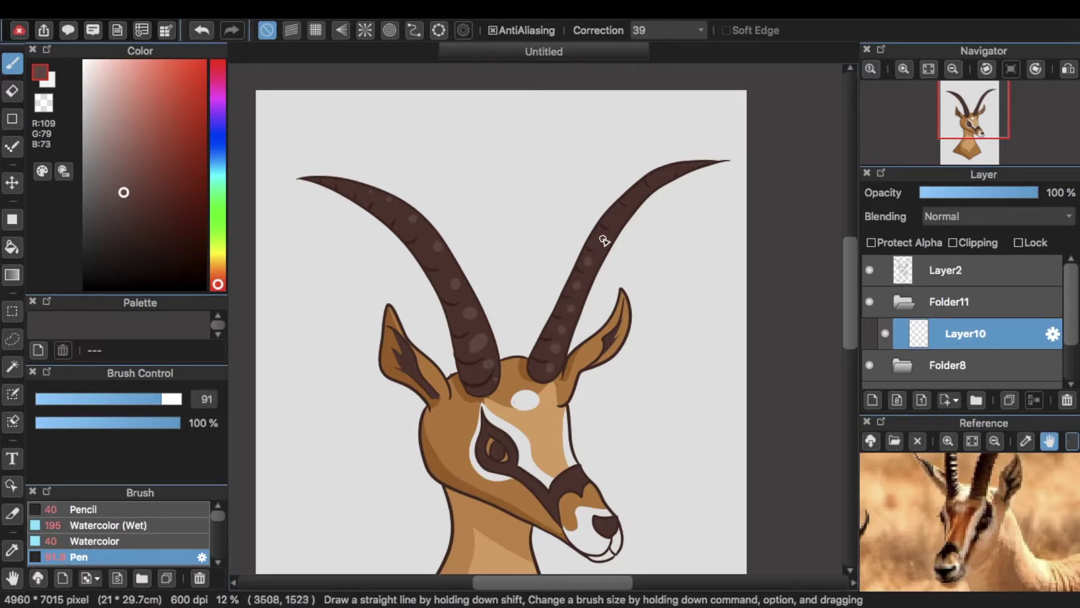
- Paint light tan highlights (R211, G153, B90) on the ears and along the front edge of the chest
drag(491, 343, 480, 271)
alt+click(584, 278)
click(153, 99)
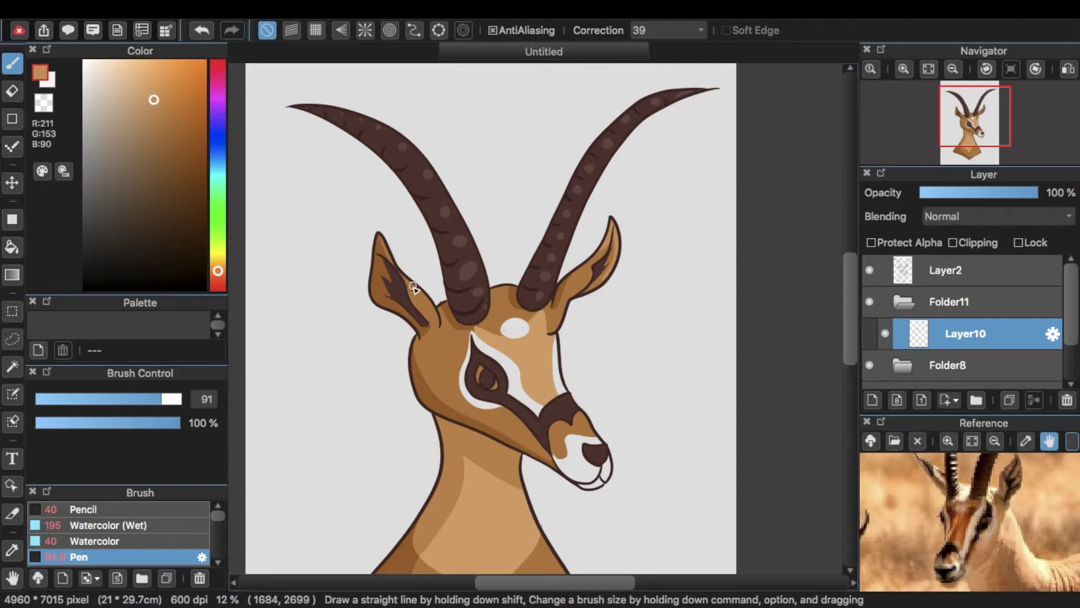
scroll(533, 366, down, 3)
key(super+z)
drag(527, 431, 557, 485)
- Add pale tan highlights (R240, G193, B141) to the throat patch and nose bridge, and a muted brown highlight (R107, G74, B67) to the nose
alt+click(476, 368)
click(134, 74)
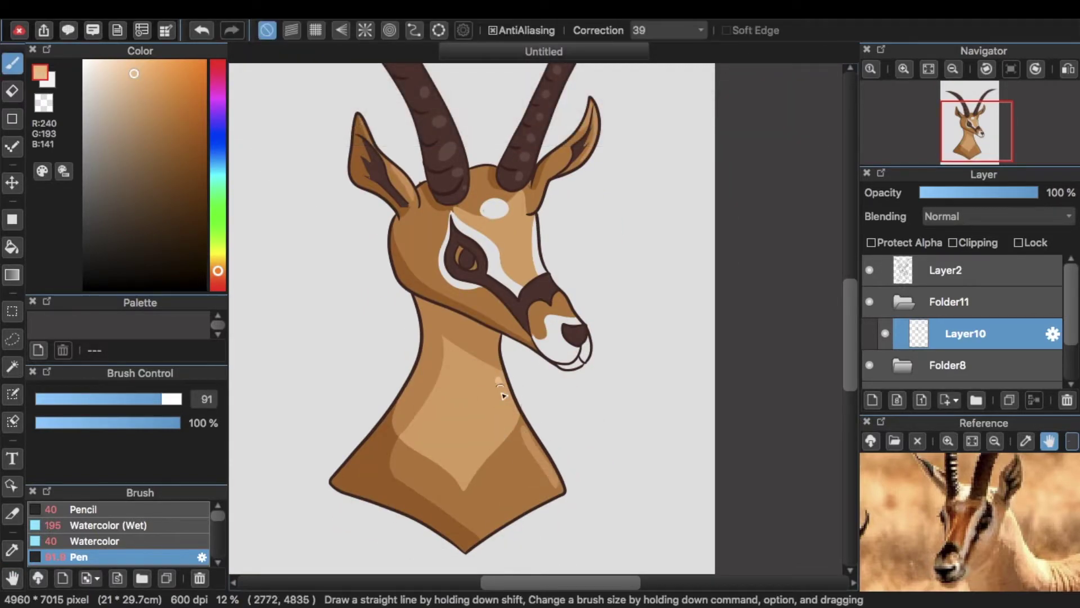
key(g)
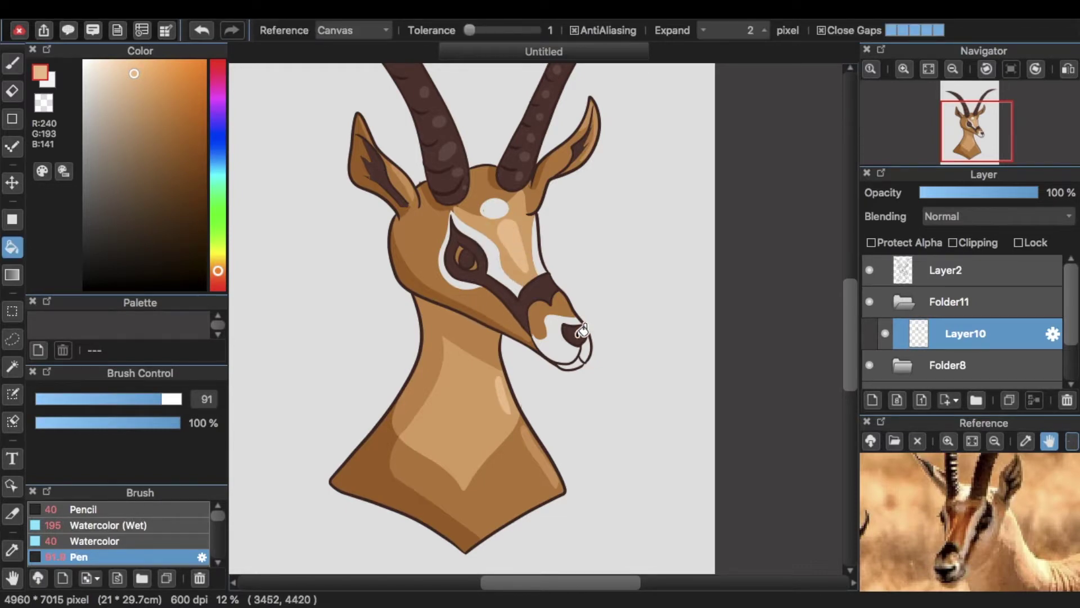
alt+click(582, 331)
drag(572, 335, 578, 328)
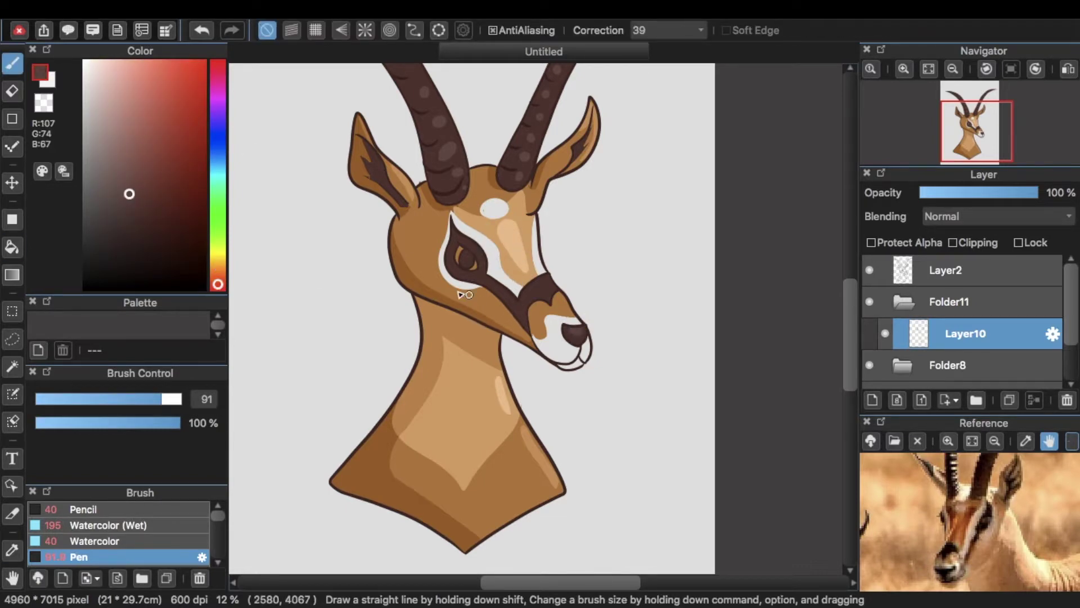
- Paint a white highlight in the eye on a new layer and set that layer's opacity to 47%
key(i)
key(super+shift+n)
drag(105, 97, 5, 40)
key(super+plus)
key(super+plus)
key(super+plus)
key(super+plus)
key(b)
mouse_move(405, 163)
mouse_down()
mouse_move(531, 300)
mouse_move(499, 248)
mouse_up()
click(953, 190)
drag(953, 192, 978, 193)
scroll(472, 238, down, 5)
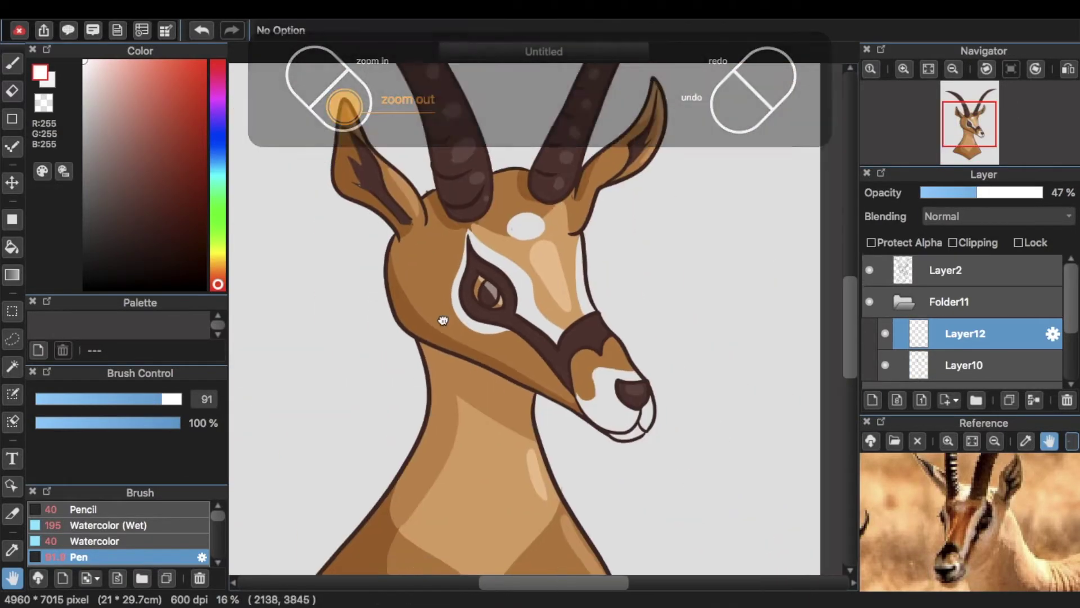
- Add a new layer directly above Layer7 in the flat-colour folder
key(space)
drag(469, 302, 475, 285)
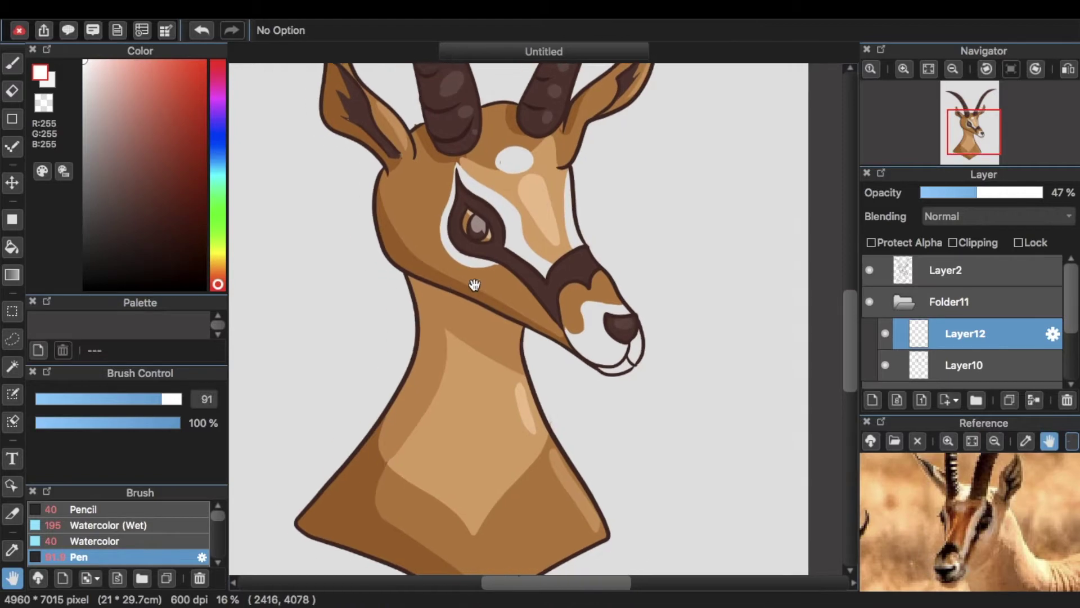
key(super+minus)
mouse_move(359, 297)
mouse_down()
mouse_move(434, 368)
mouse_move(456, 290)
mouse_up()
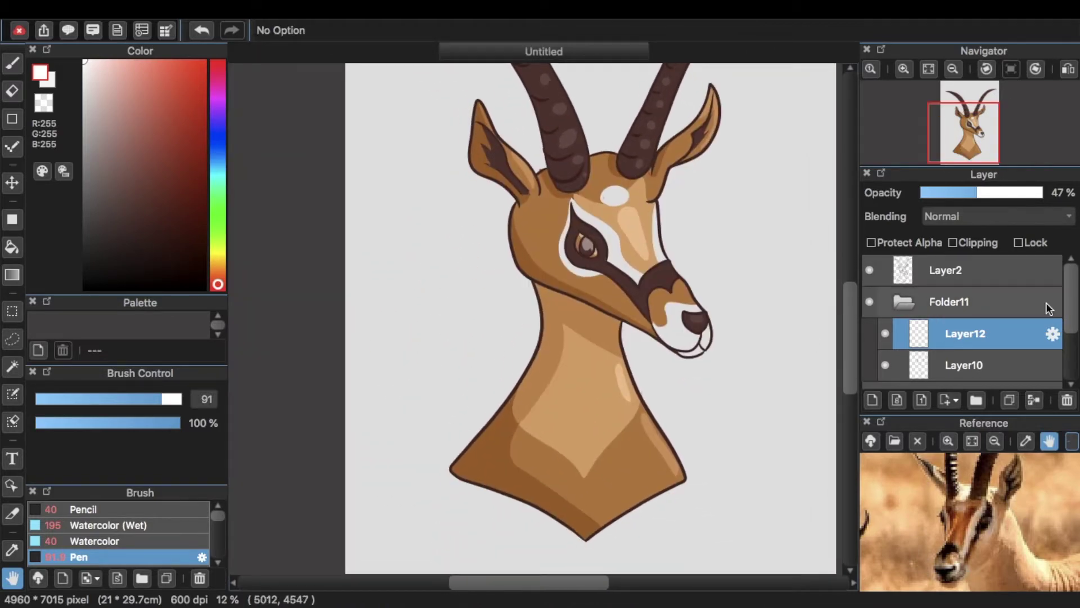
scroll(1007, 324, down, 3)
click(905, 341)
scroll(926, 360, down, 3)
click(980, 278)
click(873, 400)
- Sample the face's off-white (R225, G225, B225) and fill the muzzle around the mouth with it
key(super+plus)
key(super+plus)
key(super+plus)
drag(836, 337, 535, 378)
key(i)
click(610, 392)
key(g)
click(616, 402)
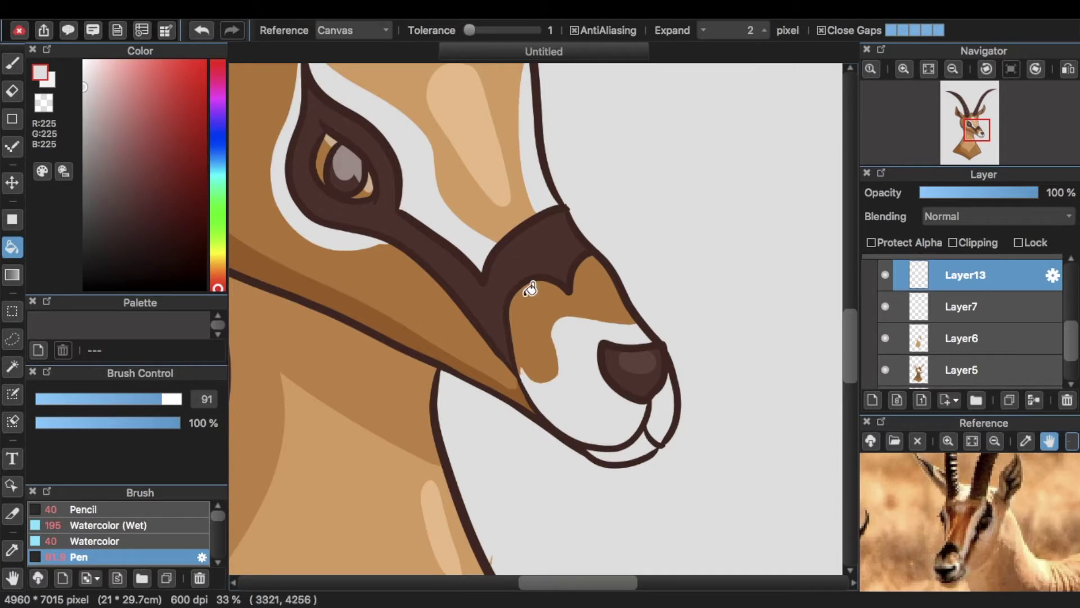
drag(470, 186, 638, 109)
scroll(551, 365, down, 5)
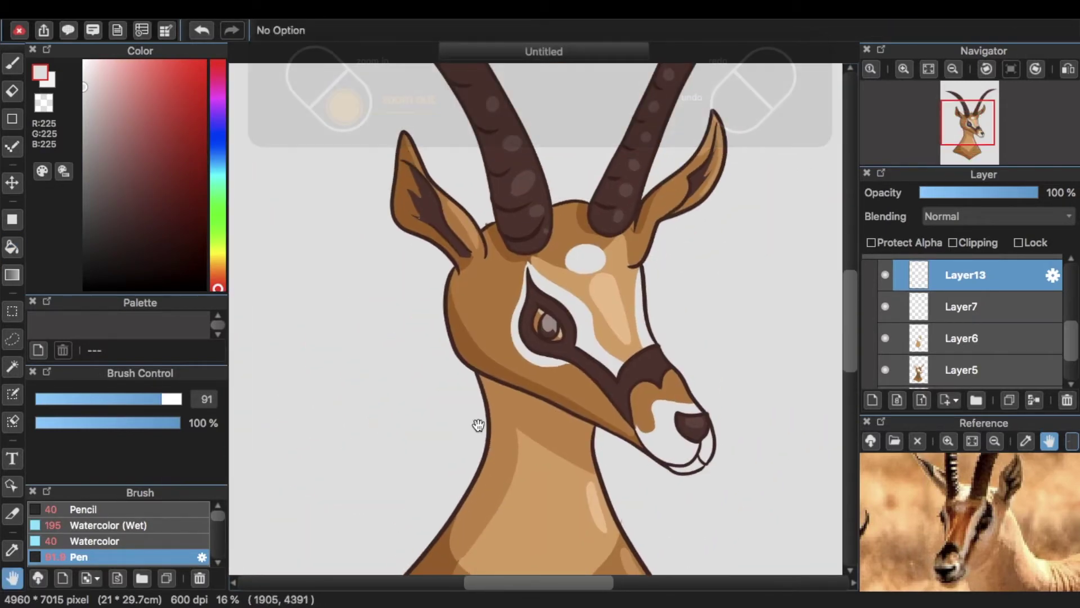
- Collapse the artwork folders and add a background folder containing a new layer beneath Folder3
mouse_move(1072, 347)
mouse_down()
mouse_move(1072, 291)
mouse_move(1078, 355)
mouse_up()
click(907, 311)
click(905, 296)
click(1047, 376)
click(976, 400)
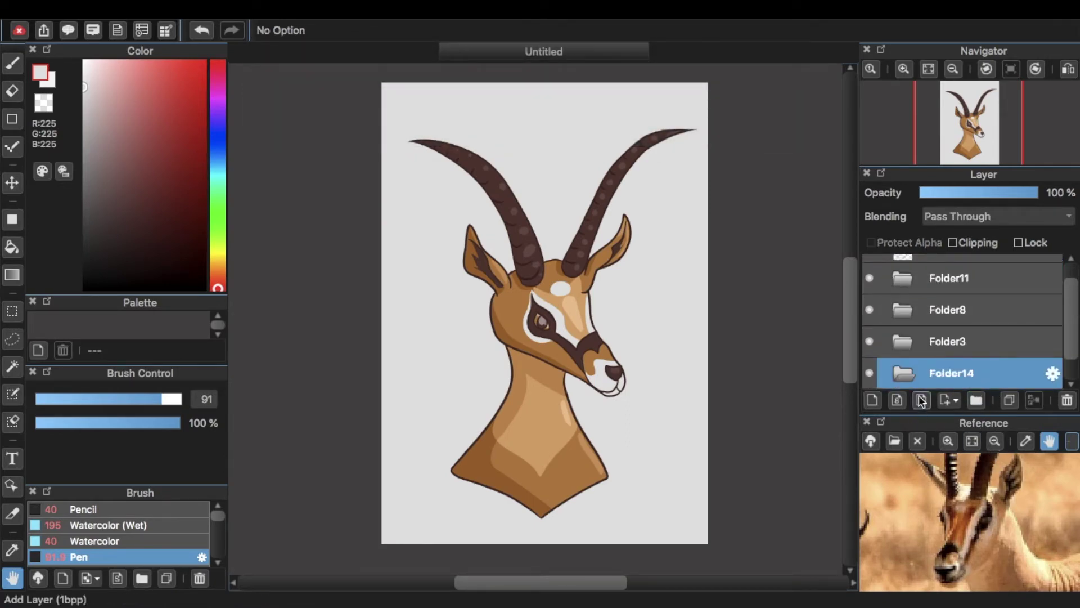
click(873, 400)
- Draw a horizon across the canvas in light sand (R238, G194, B145) with a maximum-size pen and fill the ground below it
key(b)
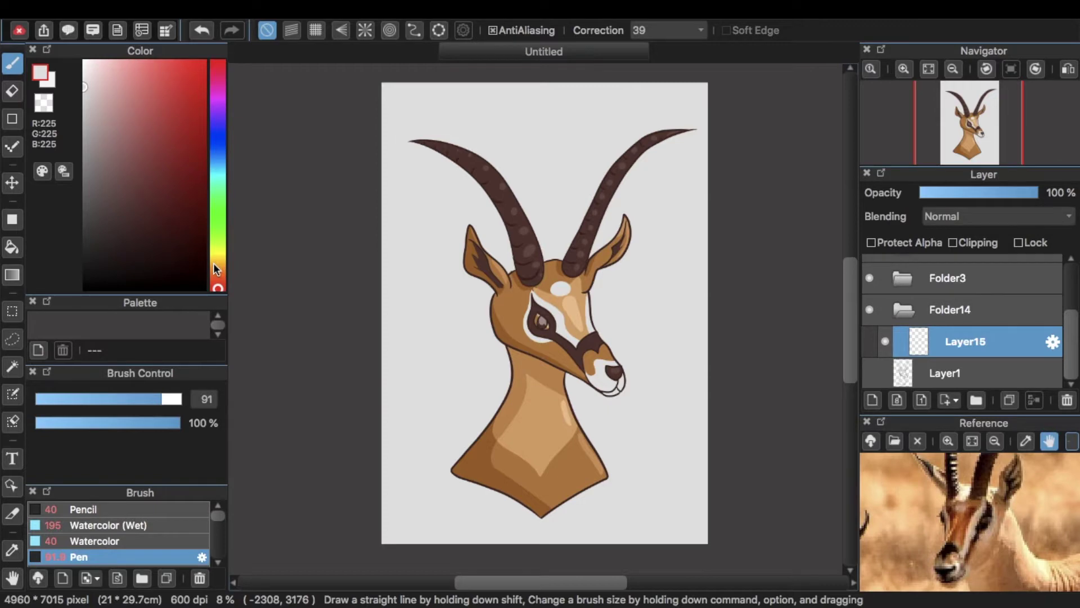
key(i)
click(532, 433)
key(b)
drag(164, 398, 188, 398)
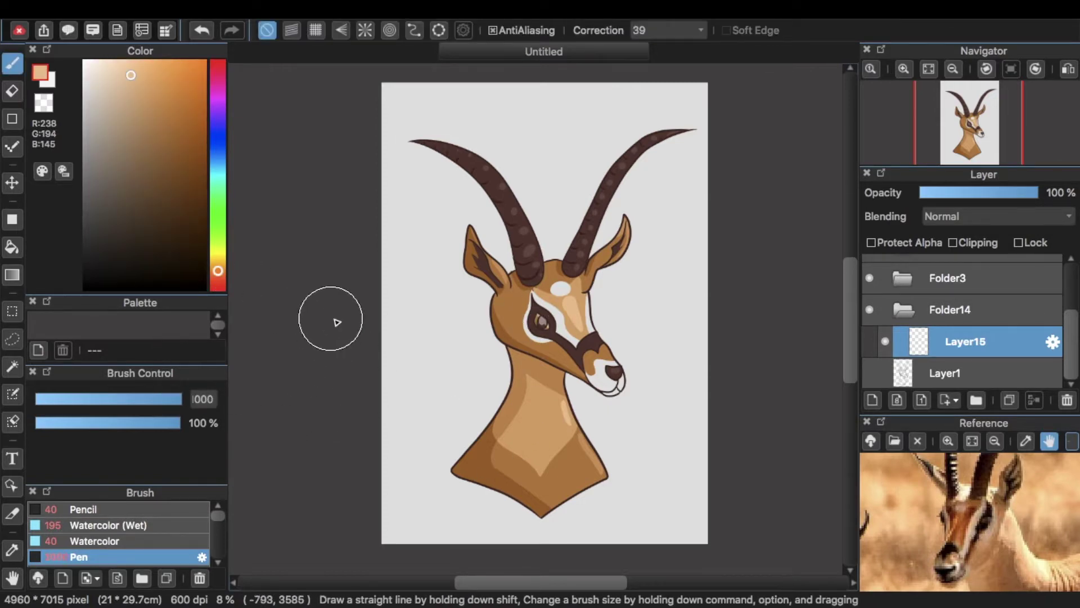
drag(362, 302, 723, 302)
key(g)
click(599, 475)
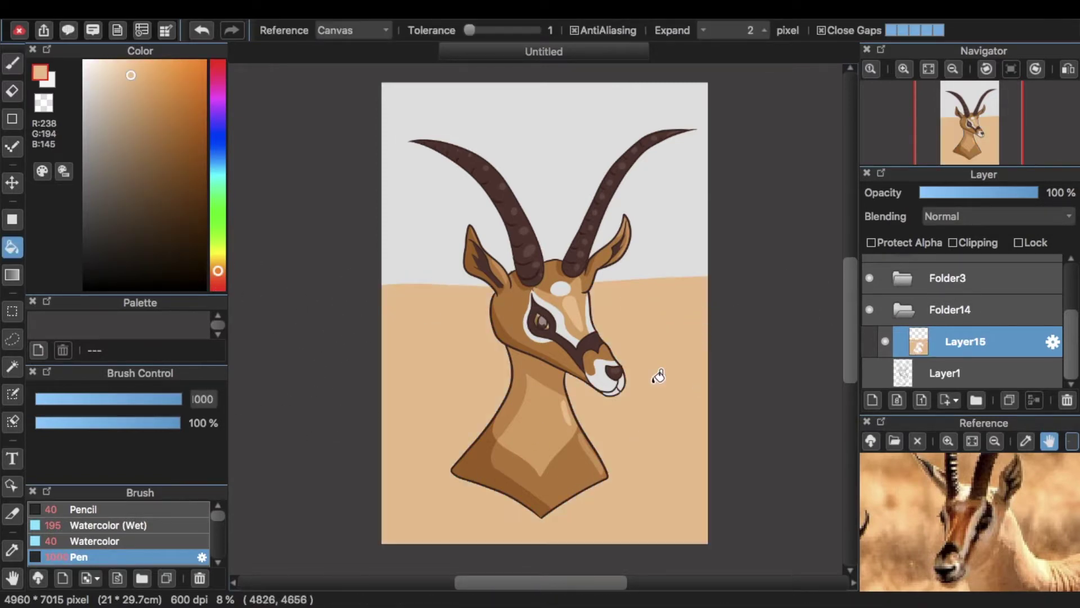
- Pick dark brown (R75, G48, B18) and place a new layer beneath the ground layer
key(b)
click(176, 223)
click(872, 400)
drag(955, 370, 959, 339)
click(967, 369)
- Draw bare tree trunks and branches behind both horns with the pen at size 113
drag(496, 263, 451, 156)
key(super+z)
drag(147, 399, 170, 398)
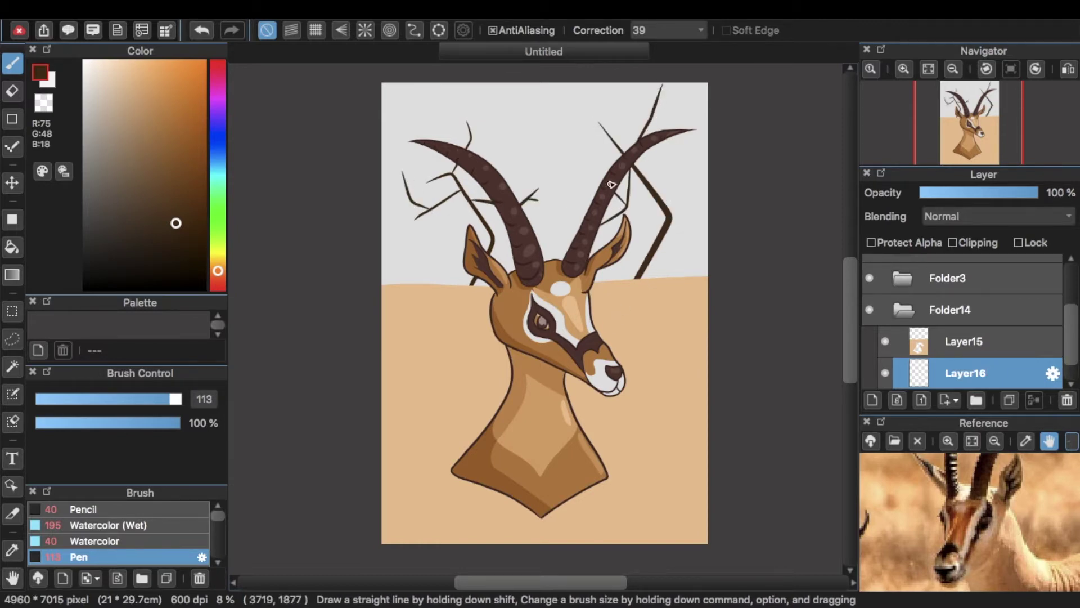
- Extend the tree behind the far horn with additional branches and twigs, undoing the misplaced strokes
key(super+z)
mouse_move(643, 175)
mouse_down()
mouse_move(681, 176)
mouse_move(683, 160)
mouse_up()
key(super+z)
drag(669, 218, 708, 141)
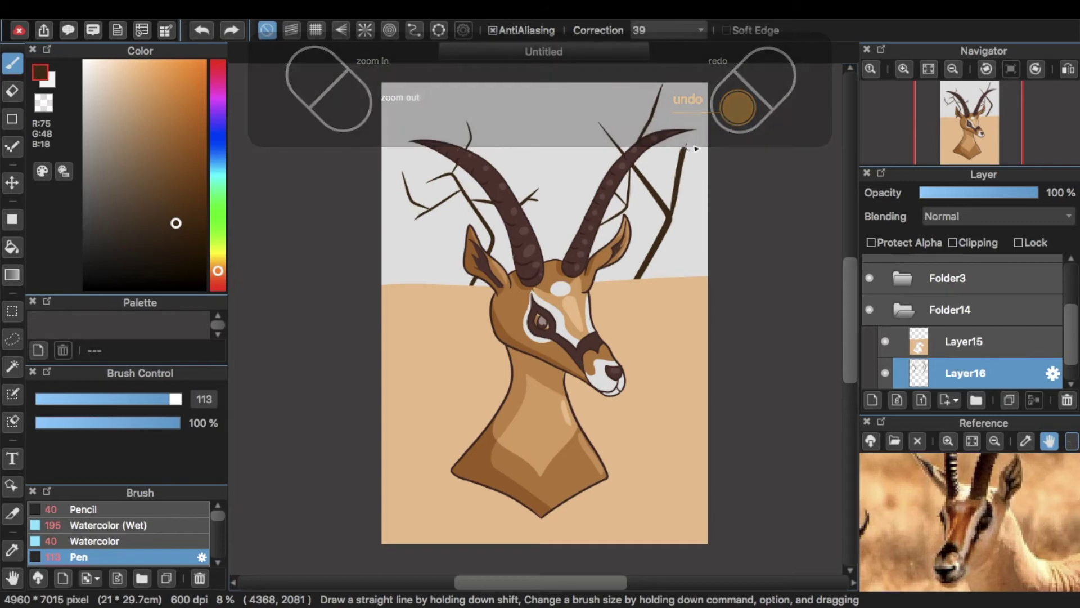
drag(678, 188, 692, 177)
drag(657, 244, 701, 205)
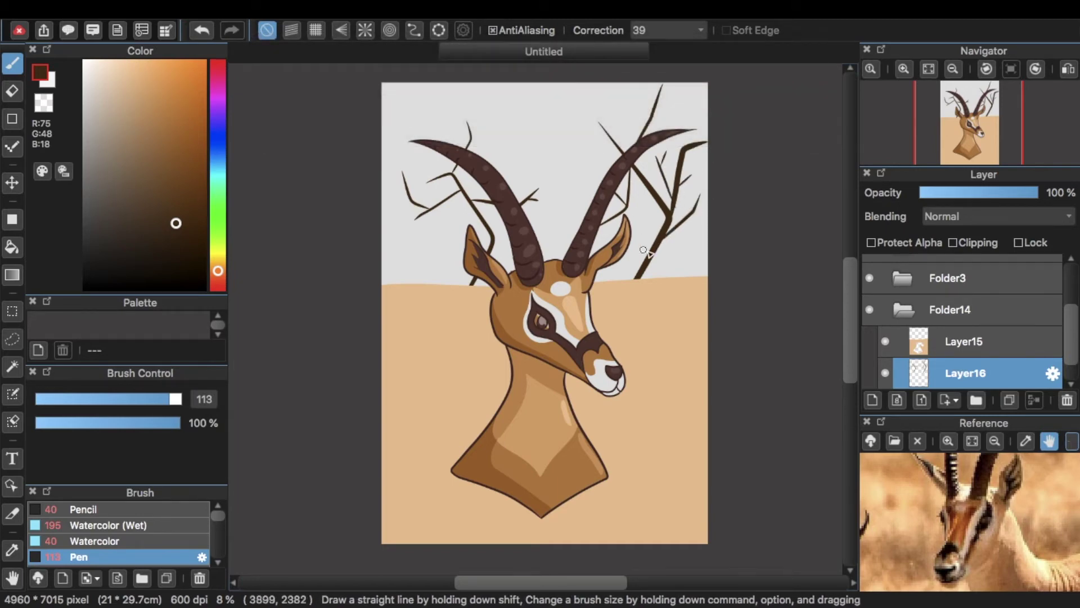
drag(611, 133, 615, 107)
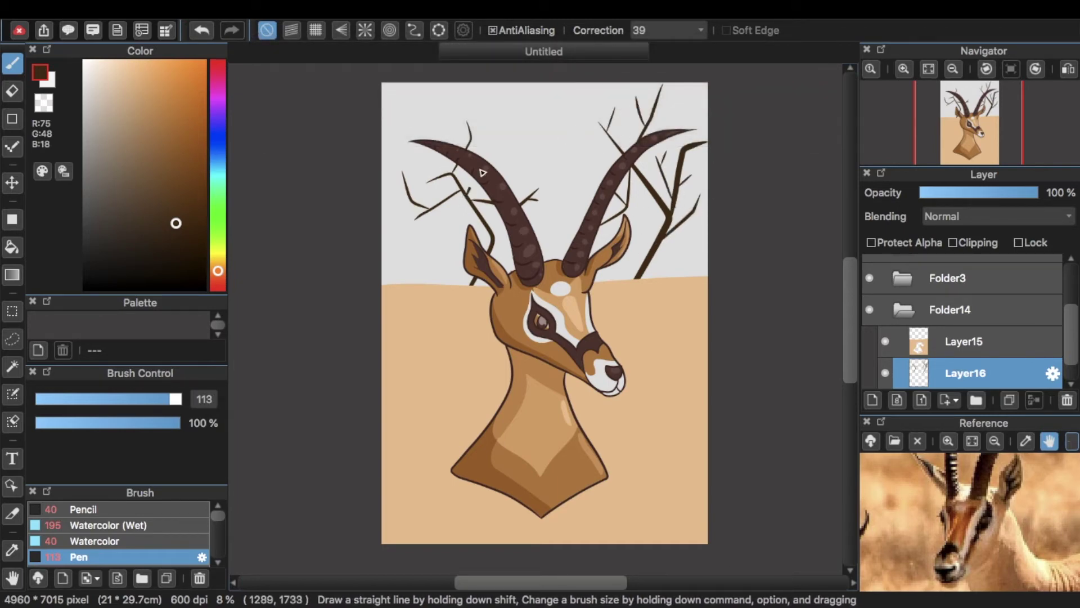
- Add a new layer inside the background folder and place it beneath the tree layer
drag(943, 493, 912, 457)
click(929, 342)
click(957, 374)
scroll(973, 383, down, 1)
click(963, 376)
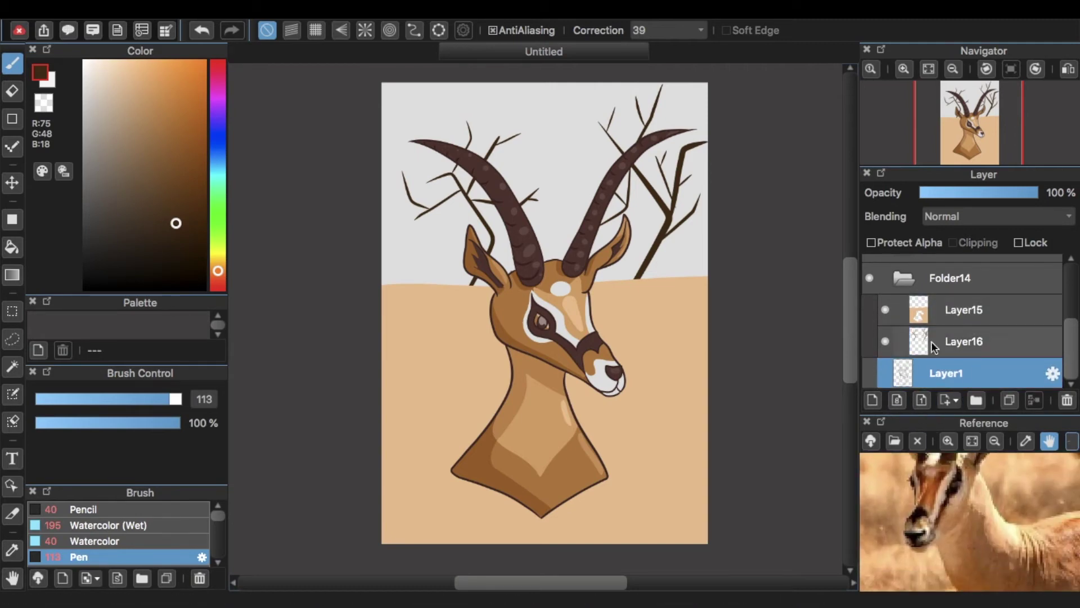
click(921, 338)
click(873, 400)
click(940, 374)
drag(954, 367, 955, 333)
click(953, 365)
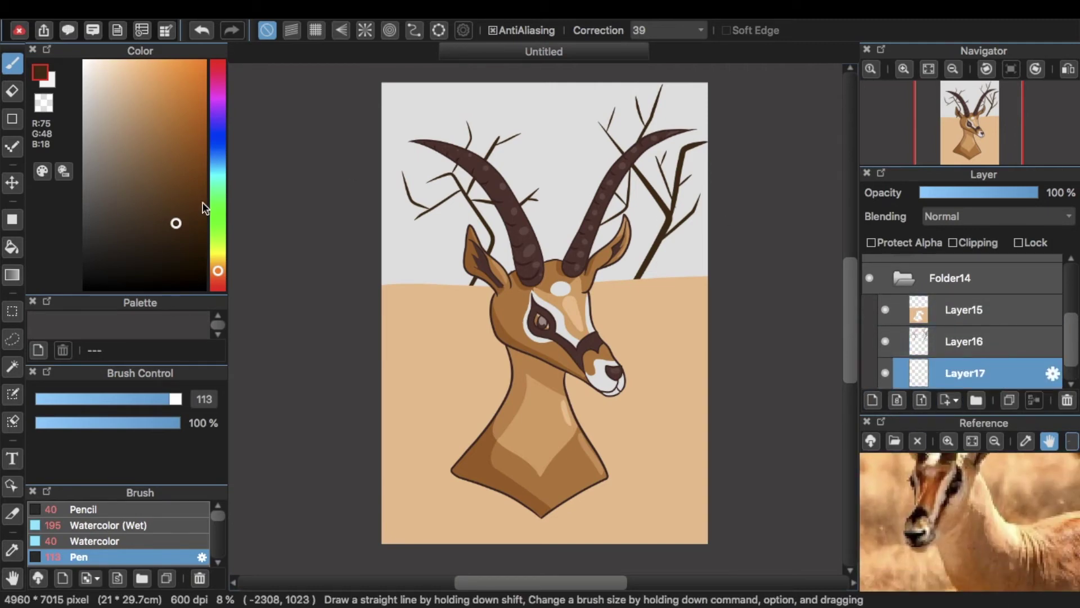
- Fill the sky with pale cyan (R187, G237, B239), hiding the tree layer temporarily
click(218, 174)
key(g)
key(ctrl+z)
click(885, 341)
click(885, 341)
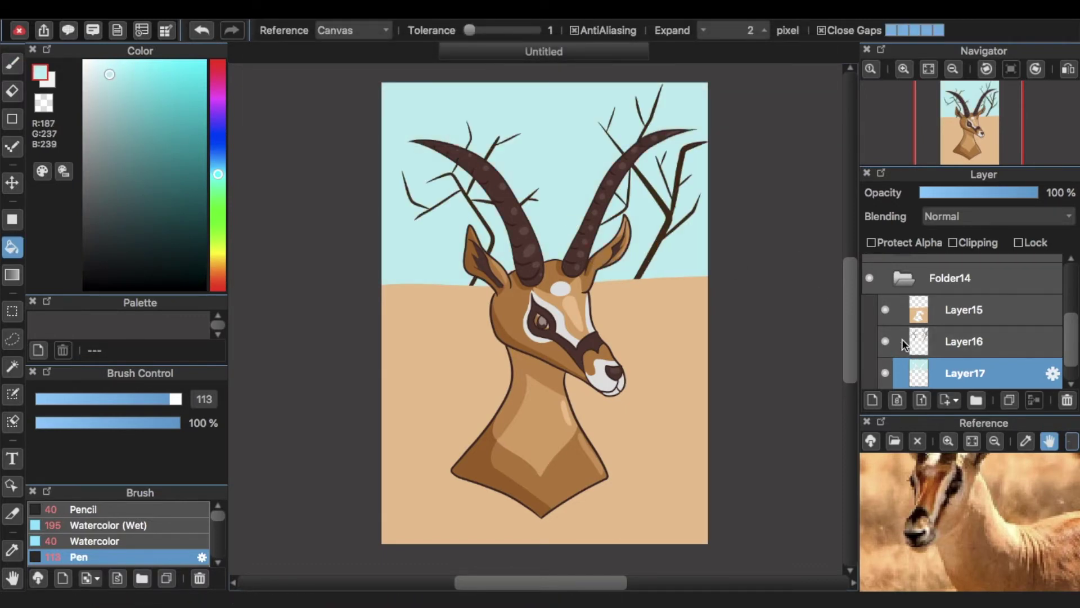
- Add a new layer directly above the ground layer in the background folder
scroll(1002, 316, up, 2)
click(907, 321)
click(908, 341)
scroll(979, 329, down, 3)
click(981, 323)
click(872, 400)
- Try to outline a ground shadow below the chest with the Edge Pen at a small and a larger size
drag(221, 515, 225, 535)
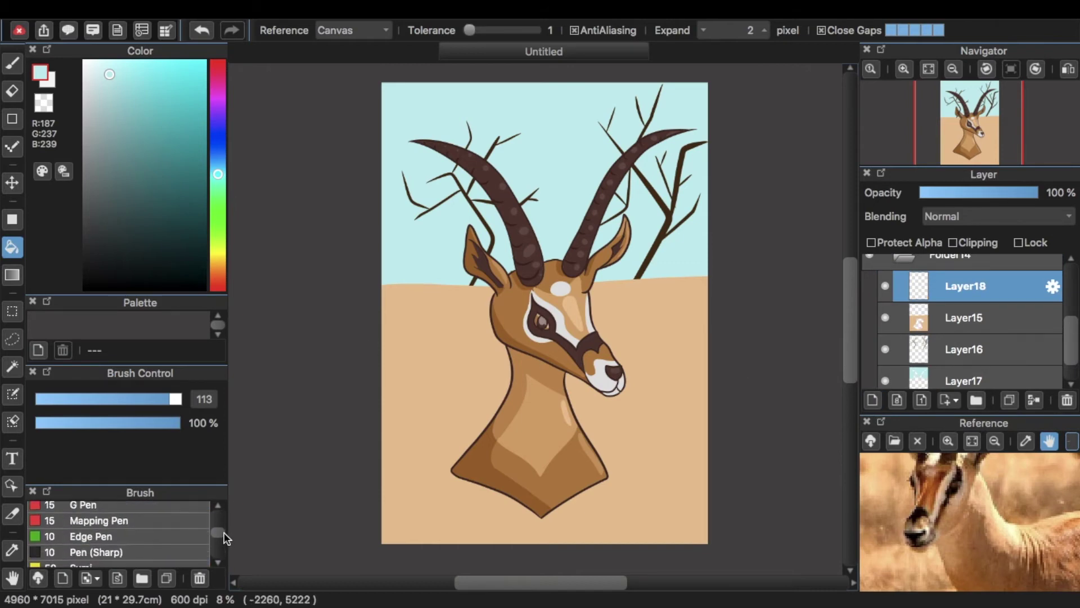
click(112, 536)
alt+click(429, 369)
click(13, 64)
drag(480, 507, 603, 518)
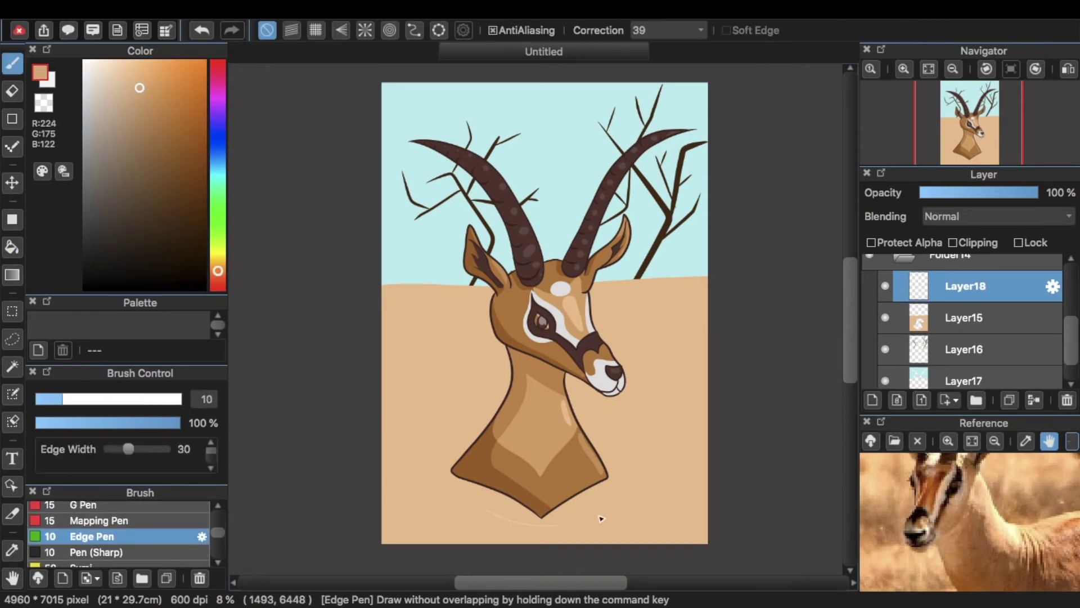
key(super+z)
drag(115, 399, 181, 399)
drag(486, 525, 632, 527)
key(super+z)
- Outline a ground shadow beneath the chest with the Sumi brush at size 50 in darker sand (R216, G167, B113)
click(12, 550)
click(425, 495)
click(140, 98)
mouse_move(219, 533)
mouse_down()
mouse_move(218, 553)
mouse_move(214, 536)
mouse_up()
click(180, 530)
key(super+z)
key(super+shift+z)
click(142, 95)
click(12, 64)
mouse_move(454, 475)
mouse_down()
mouse_move(560, 540)
mouse_move(623, 475)
mouse_up()
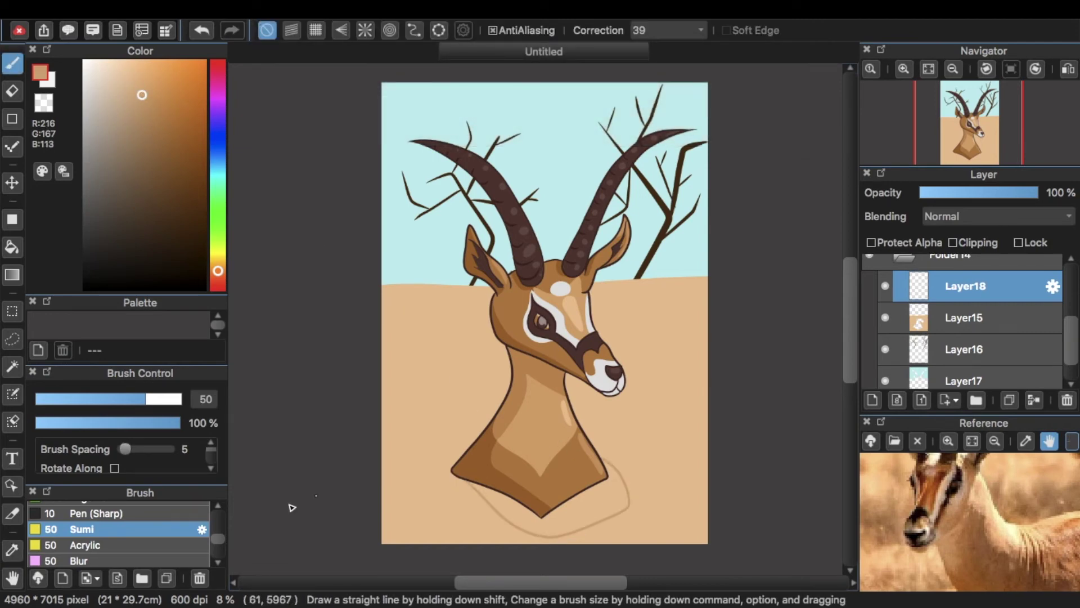
- Undo the chest shadow outline and paint broad, tapering dune shadows across both sides of the sand with the Sumi brush at size 1000
key(super+z)
click(181, 399)
mouse_move(474, 500)
mouse_down()
mouse_move(601, 519)
mouse_move(572, 467)
mouse_up()
key(super+z)
mouse_move(381, 345)
mouse_down()
mouse_move(668, 375)
mouse_move(413, 438)
mouse_up()
drag(710, 433, 464, 436)
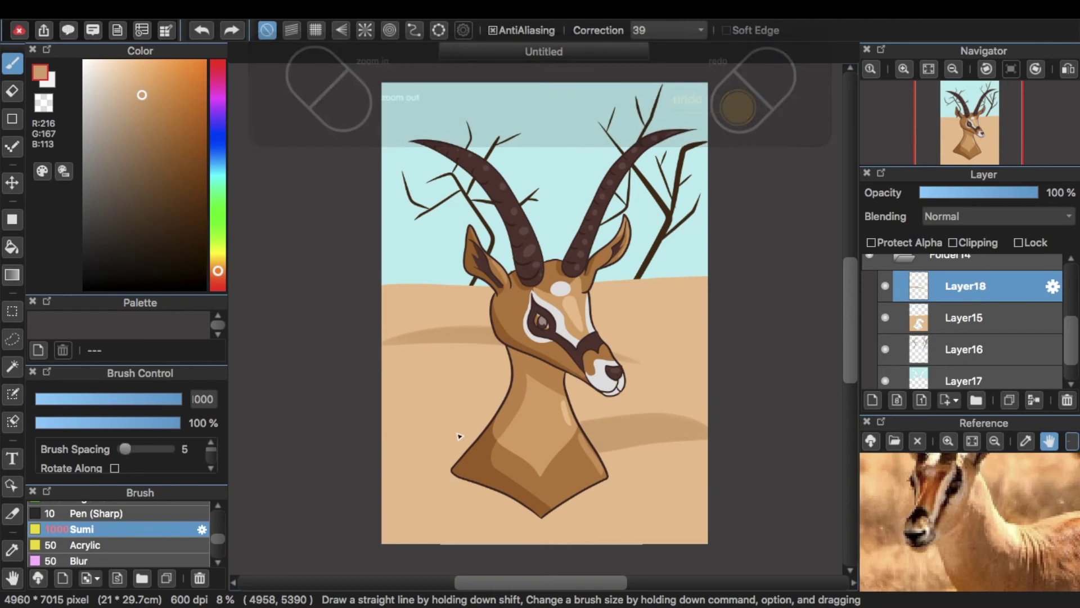